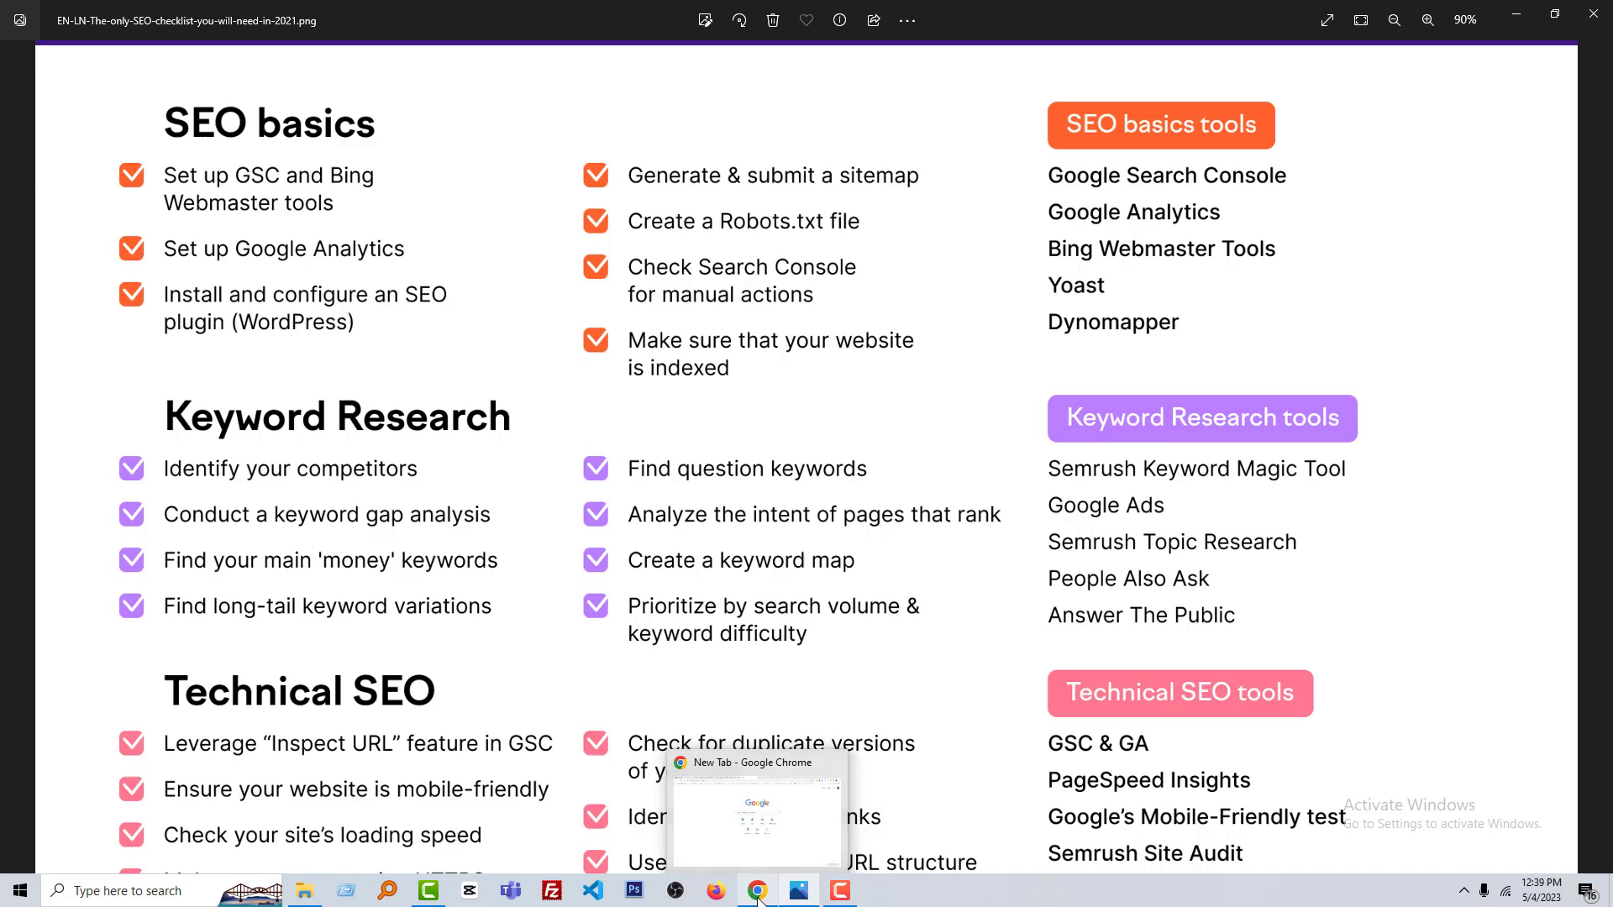
left_click(758, 895)
left_click(353, 67)
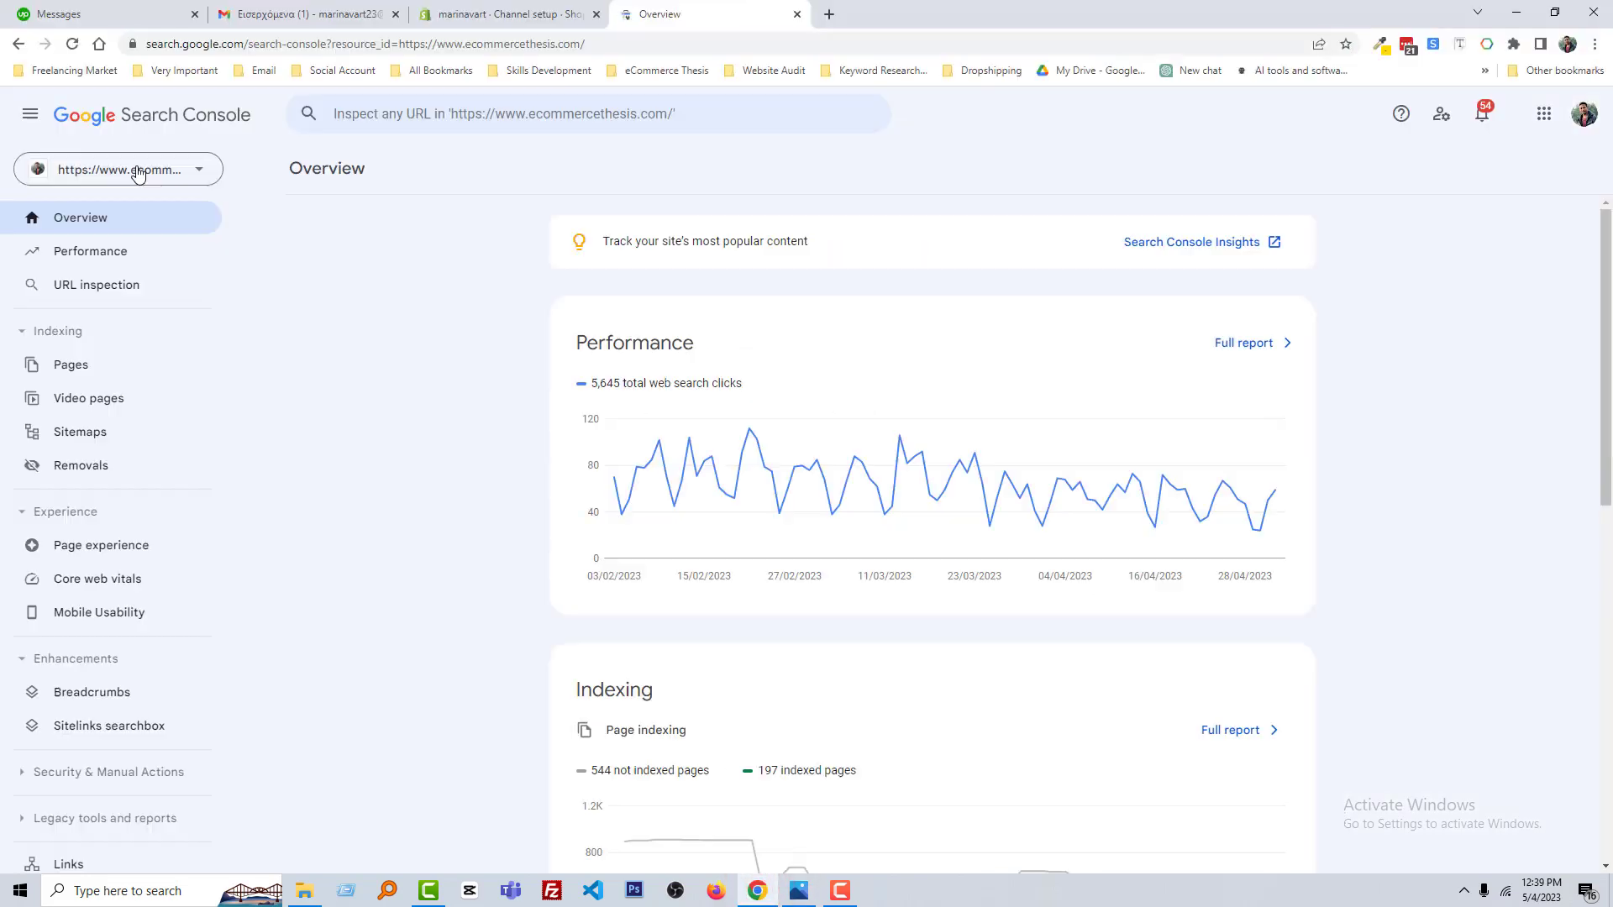
left_click(137, 172)
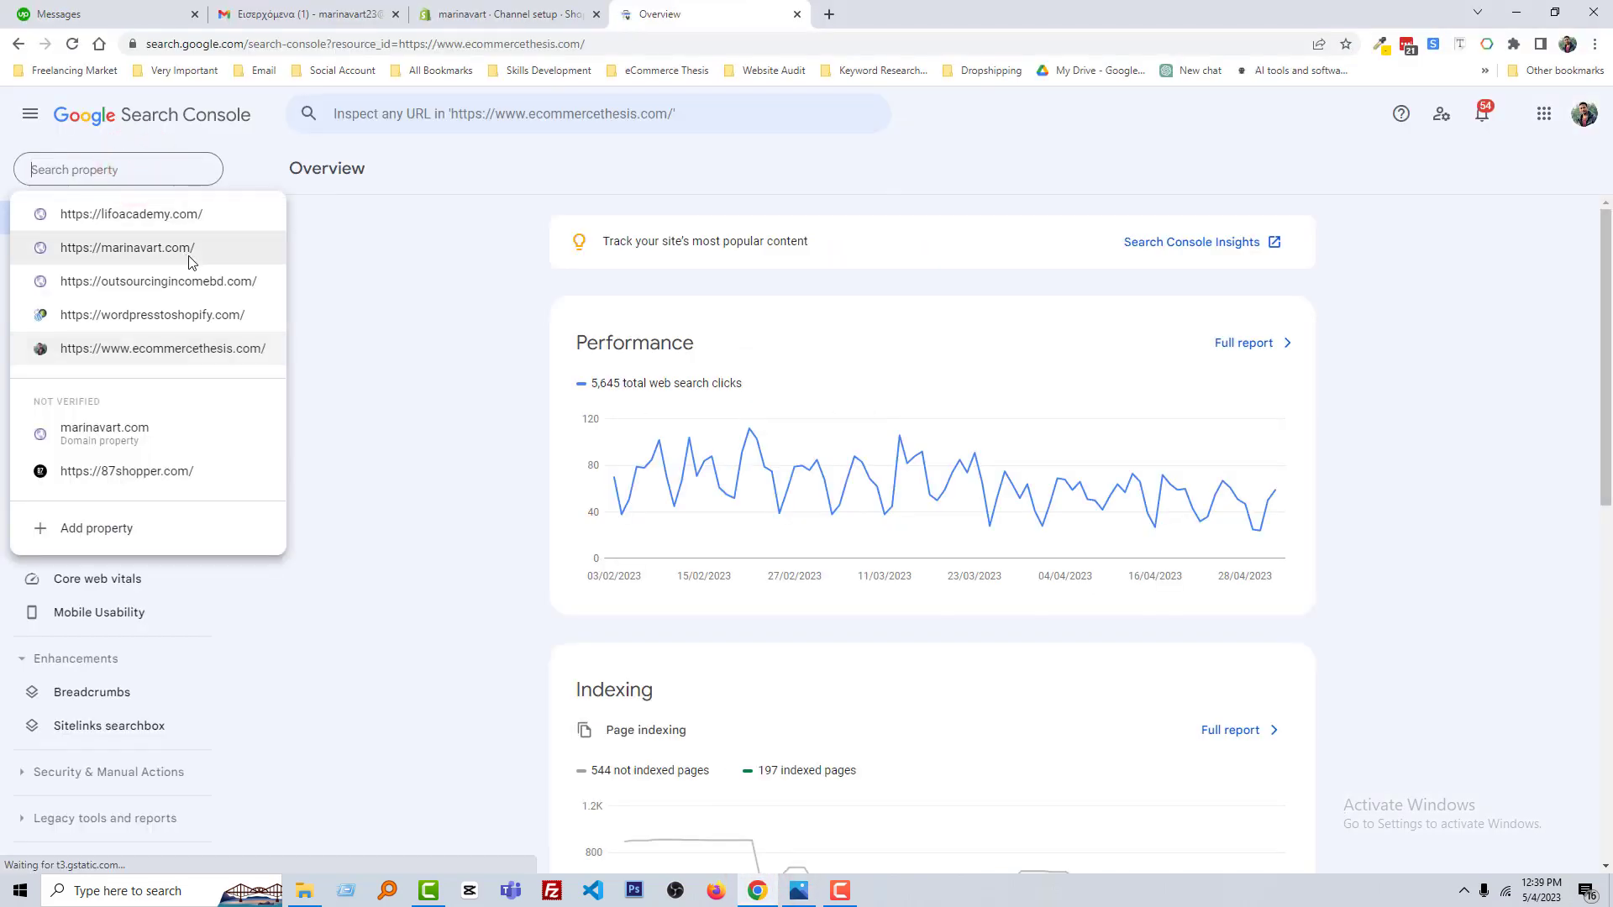
left_click(215, 253)
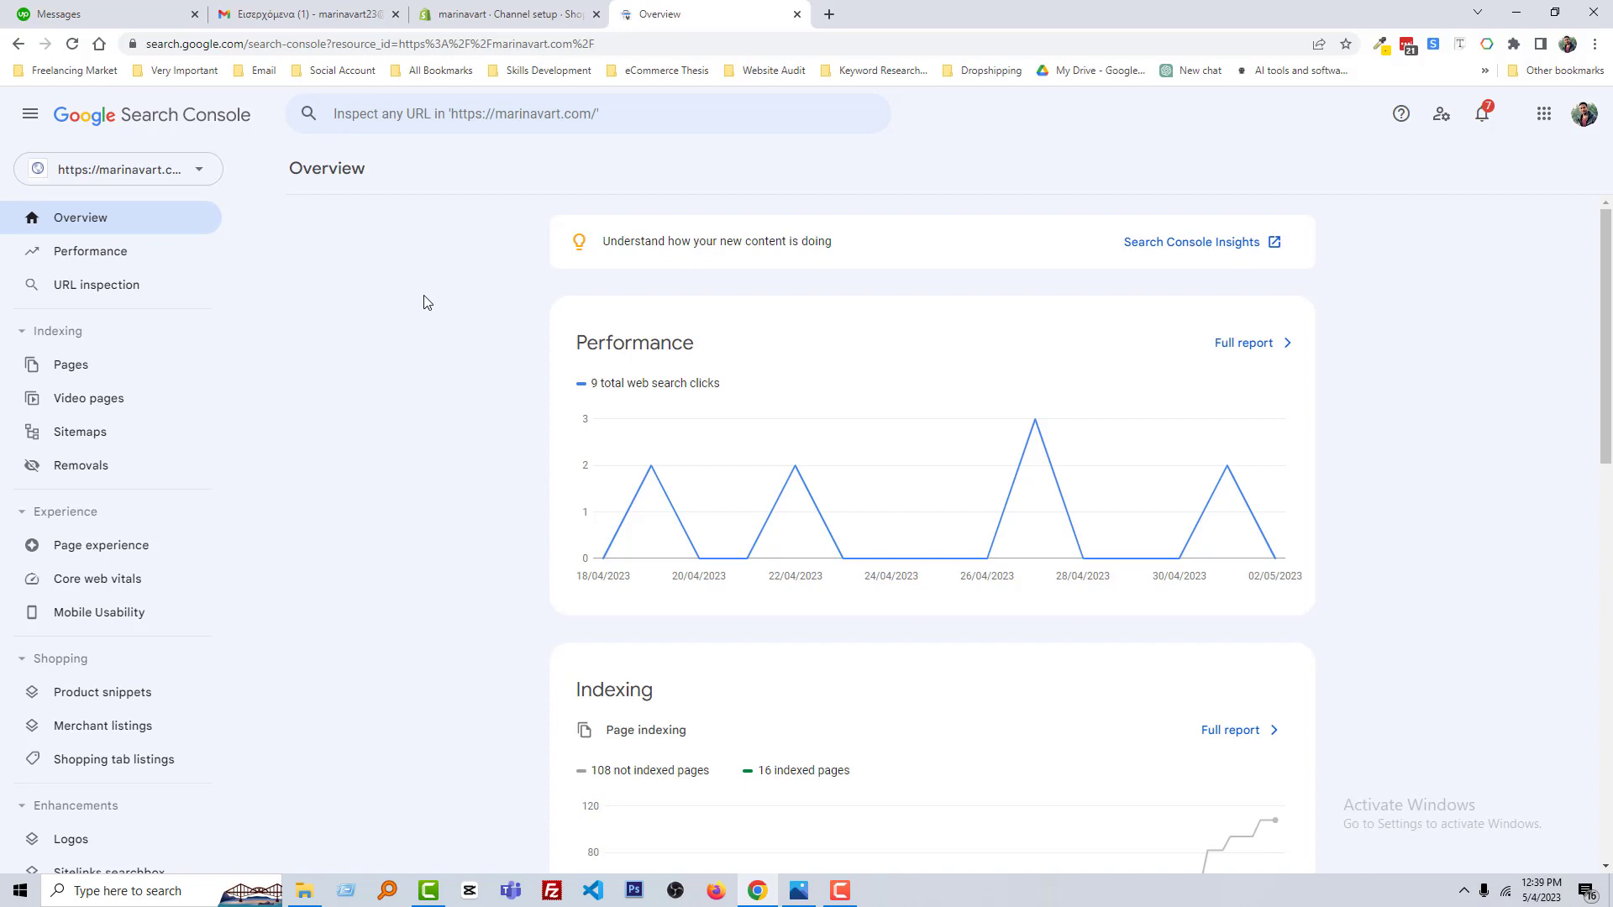
Review the overview: 16 indexed and 108 not indexed pages, 6 good mobile URLs
scroll(424, 303, "down", 1)
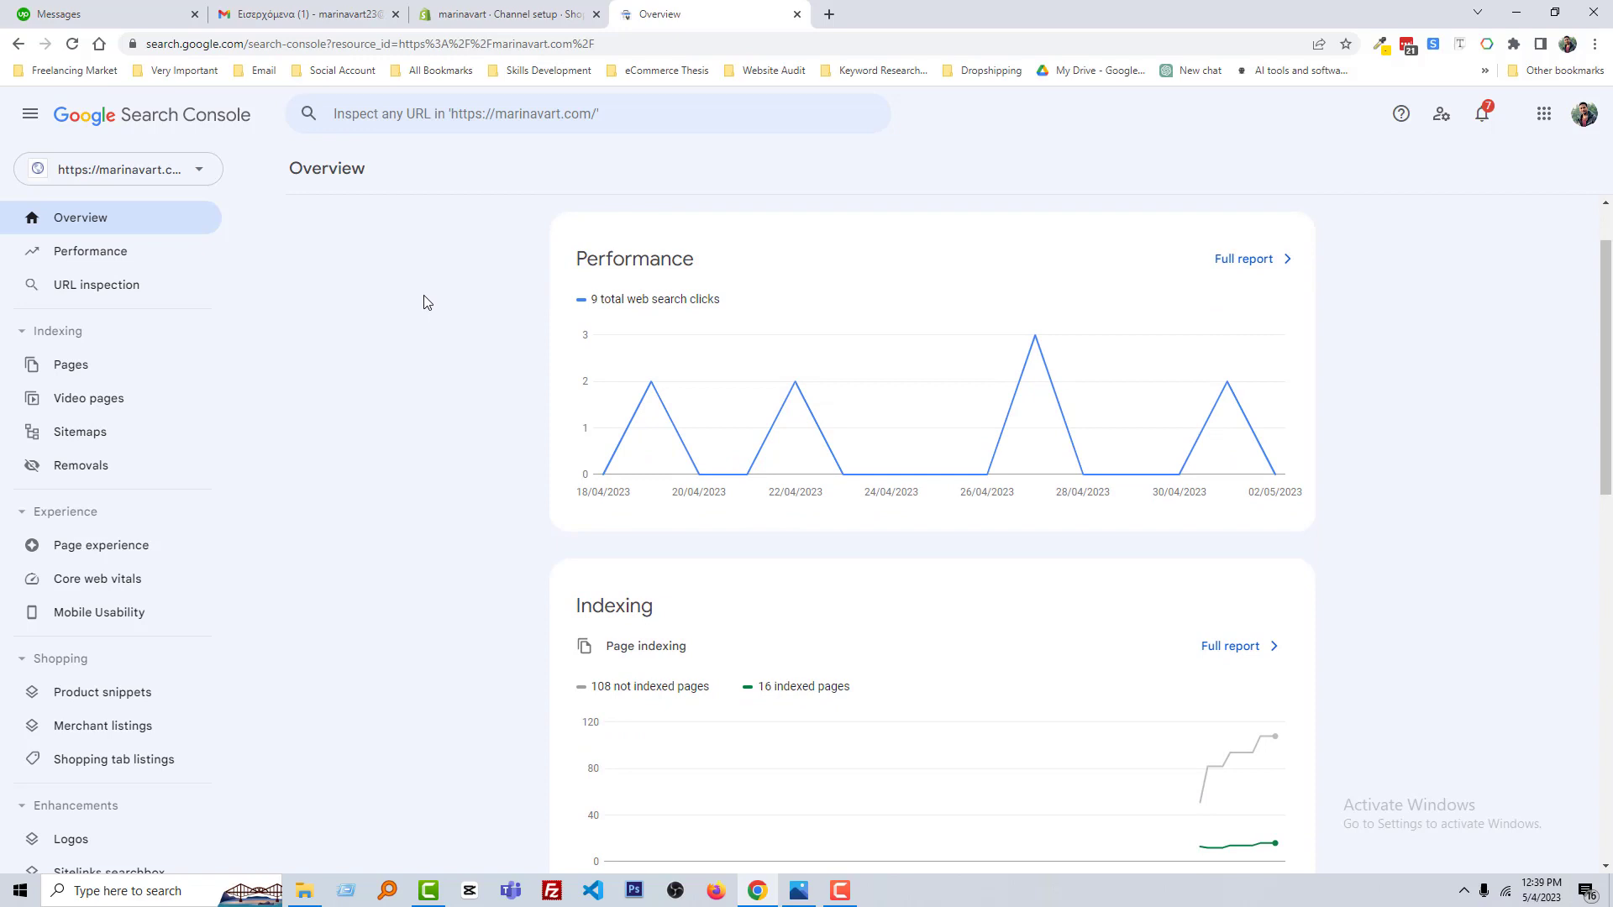
scroll(425, 302, "up", 1)
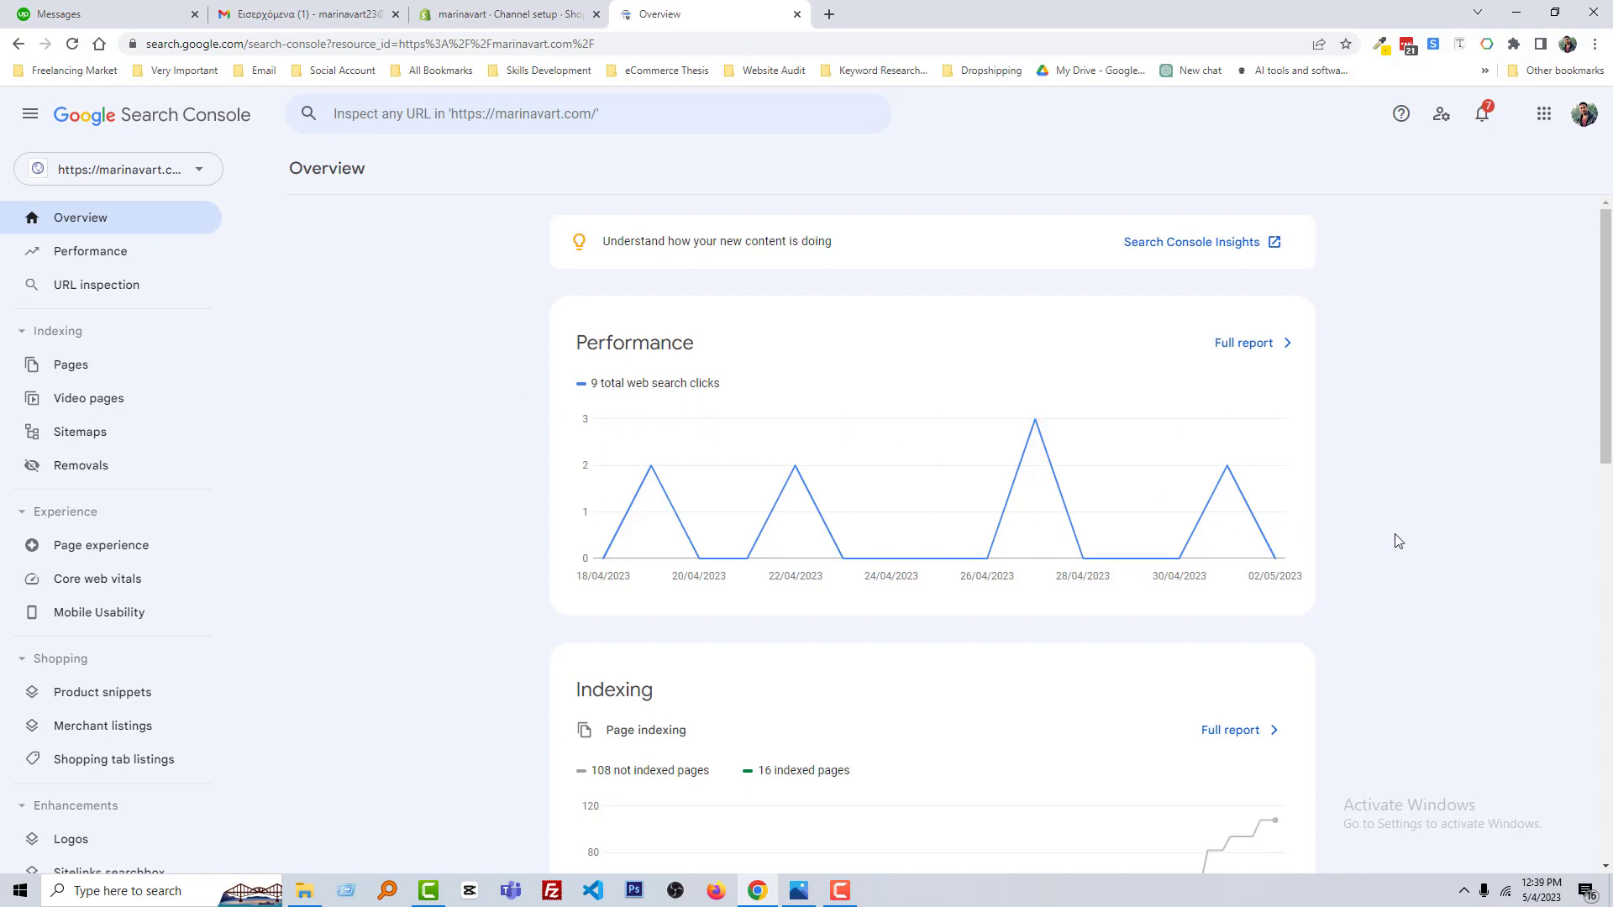
scroll(1399, 541, "down", 2)
scroll(1398, 540, "down", 1)
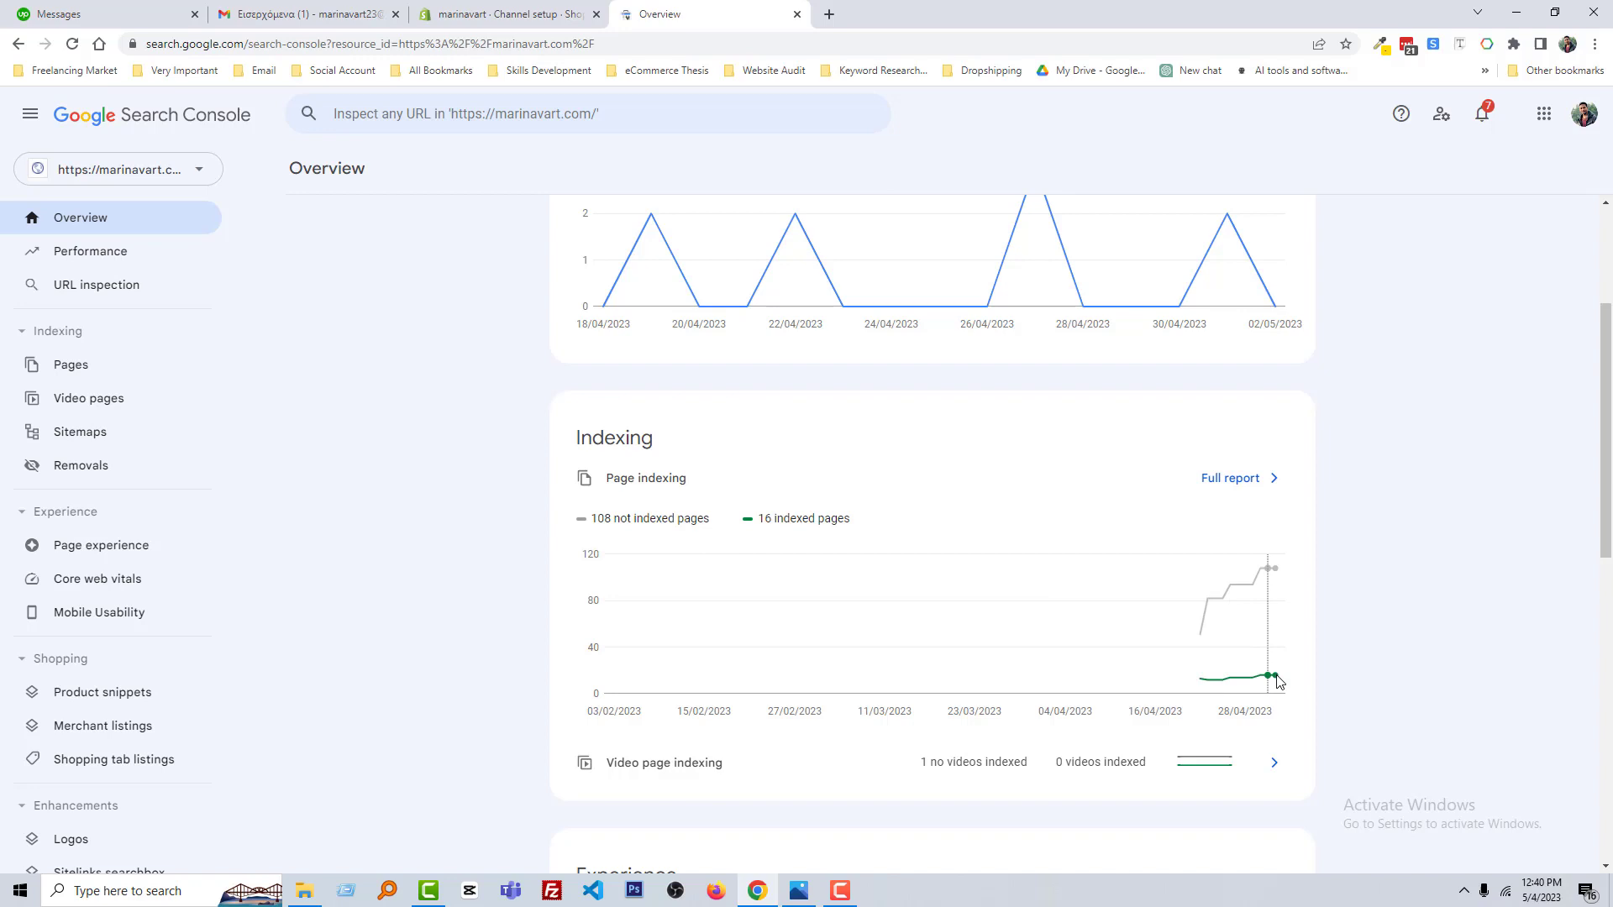
scroll(1019, 759, "down", 2)
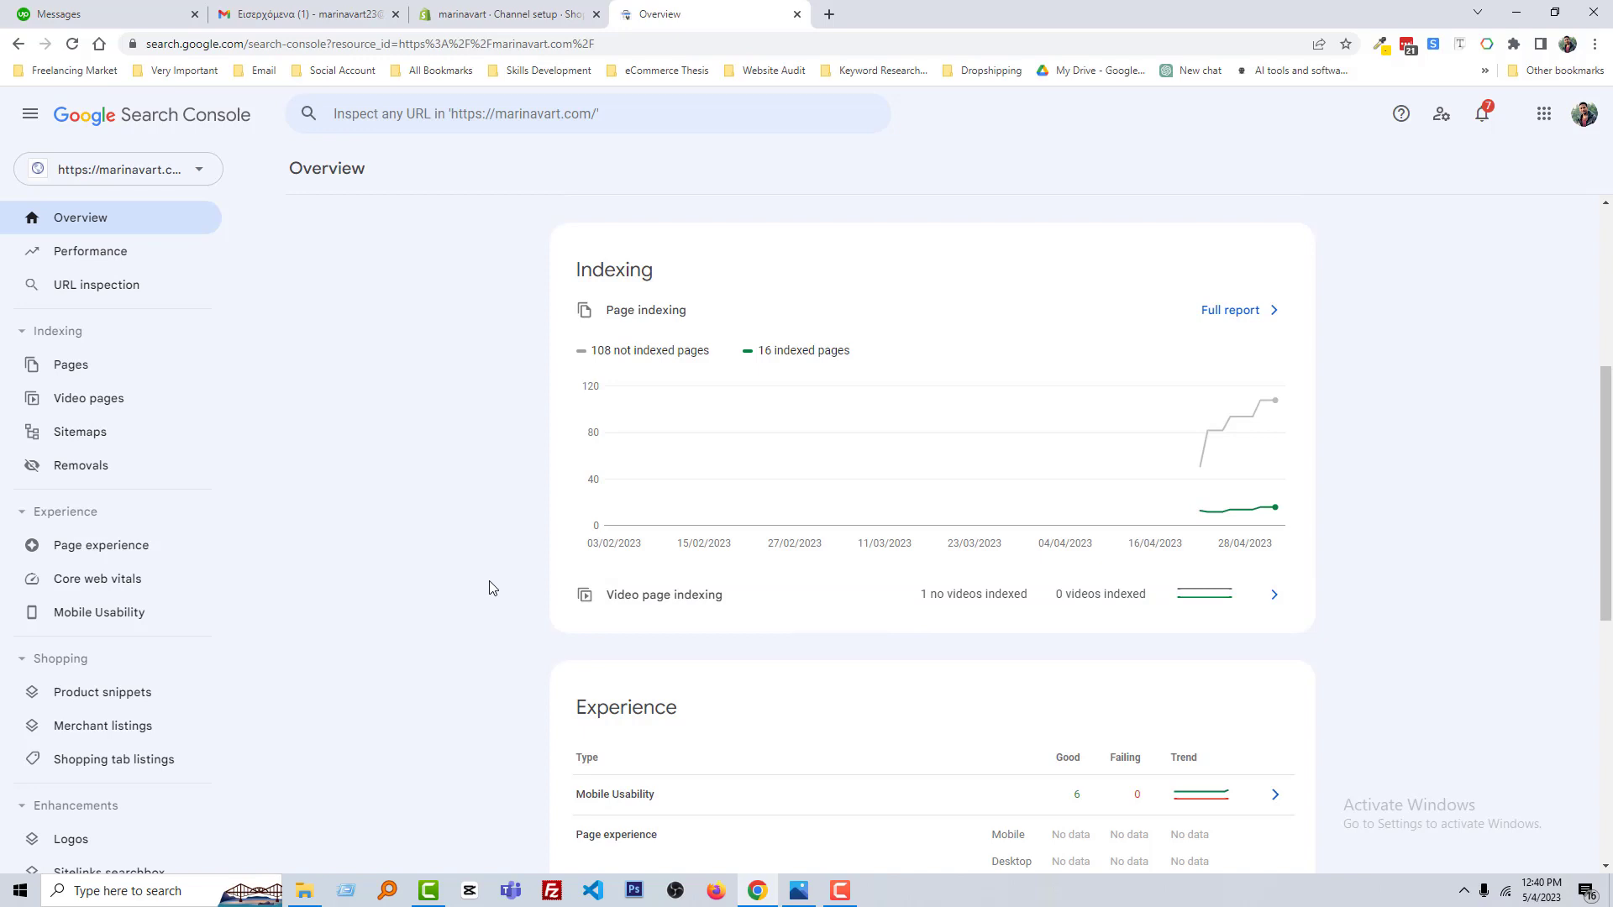
scroll(492, 587, "down", 1)
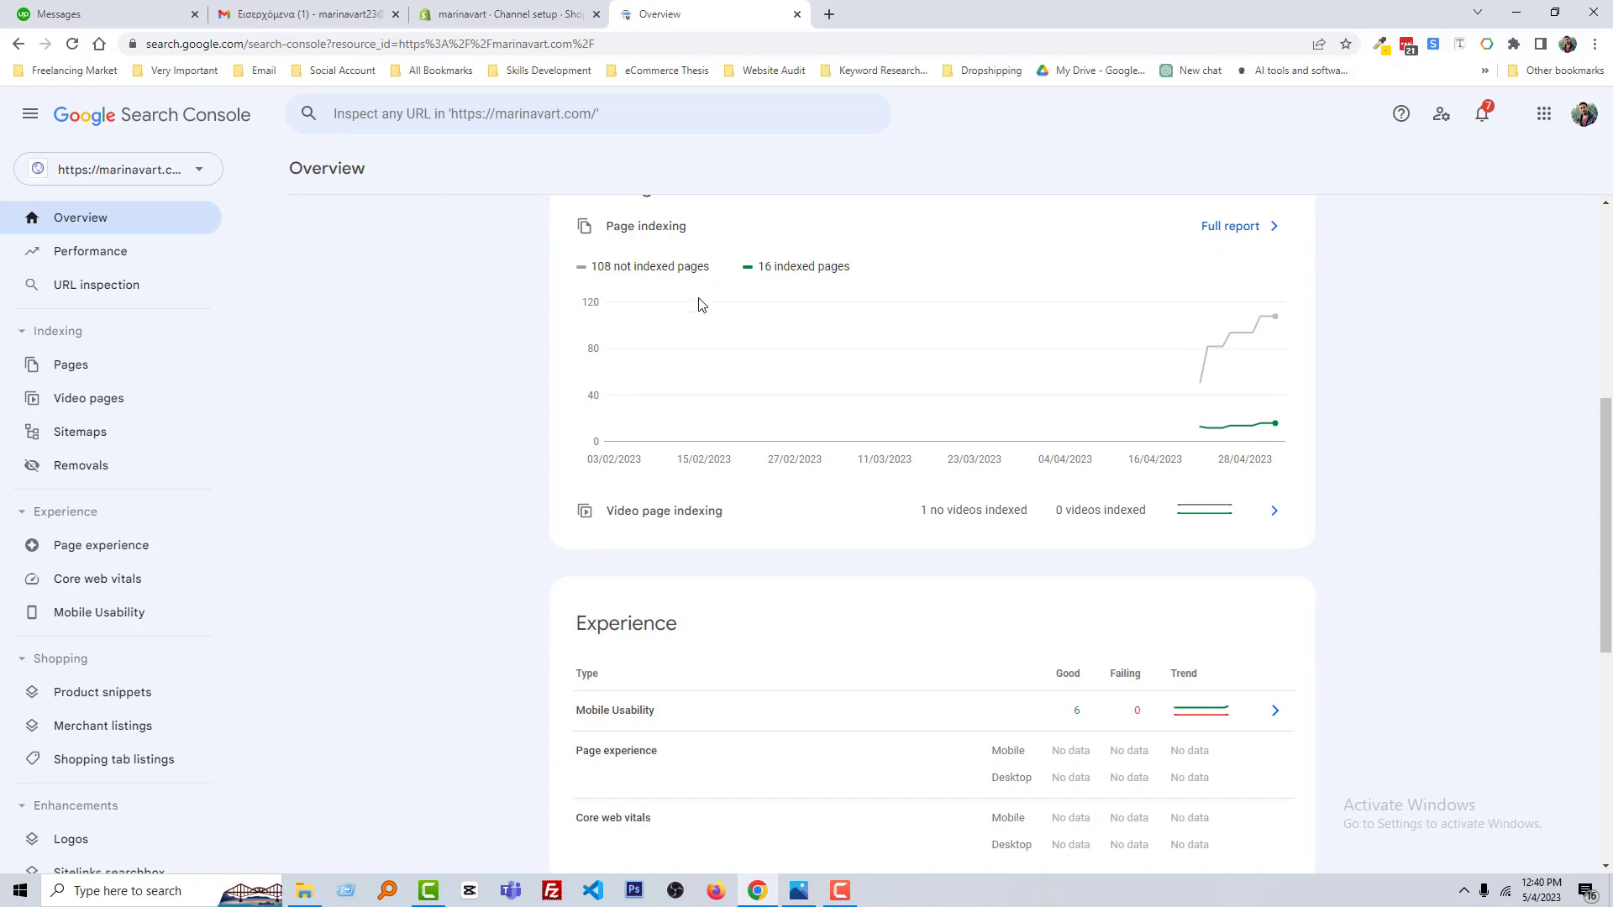
scroll(709, 436, "down", 1)
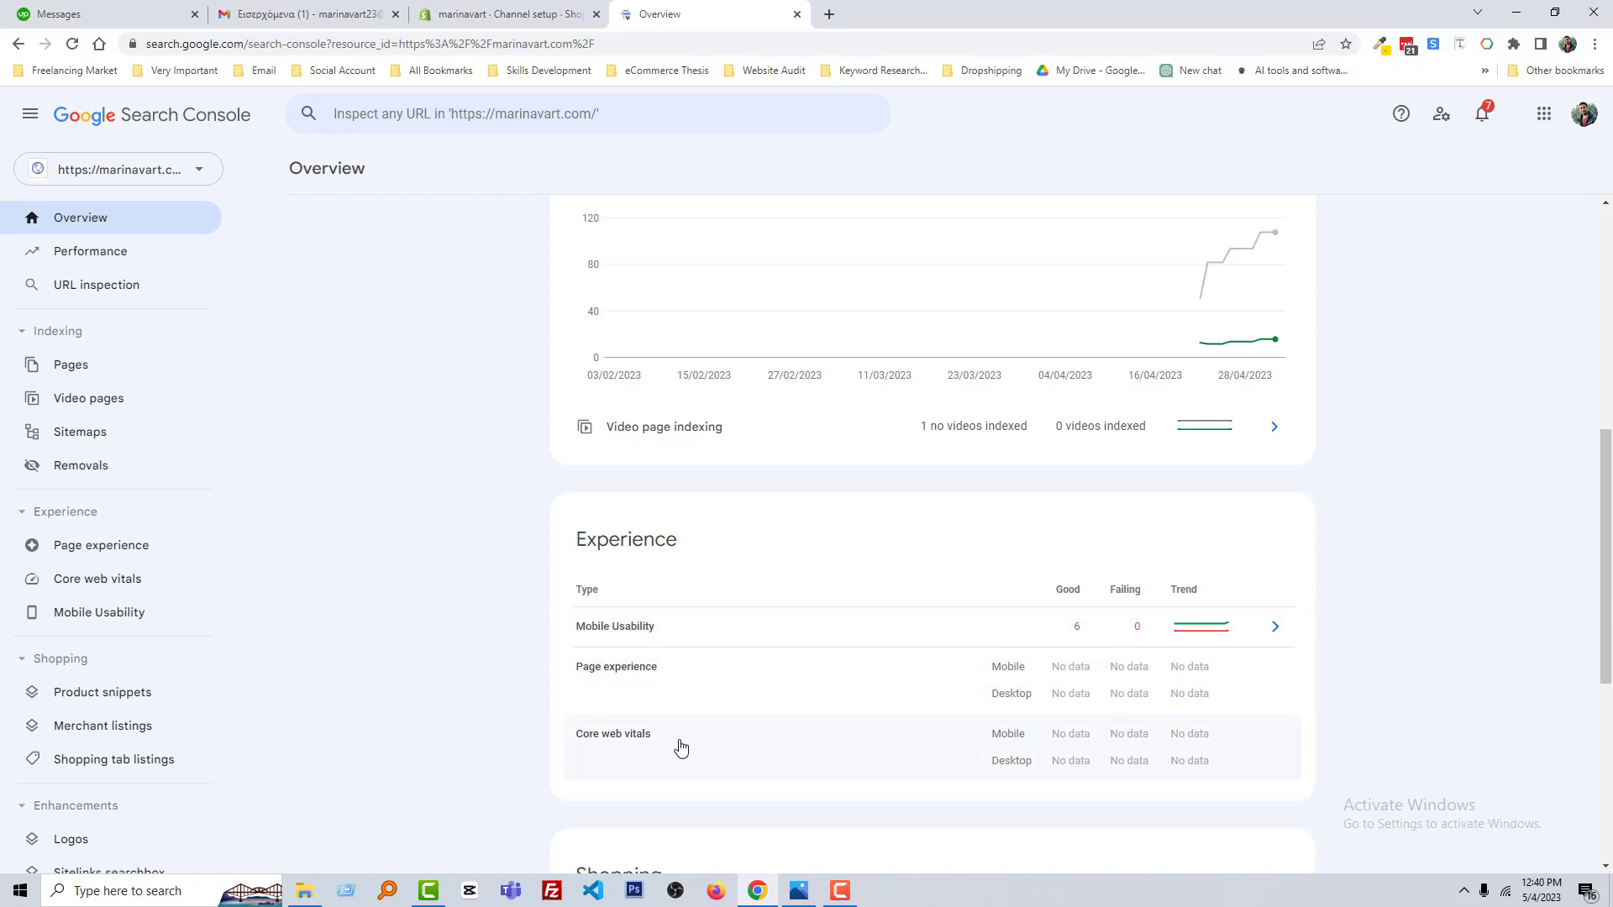
scroll(684, 745, "down", 4)
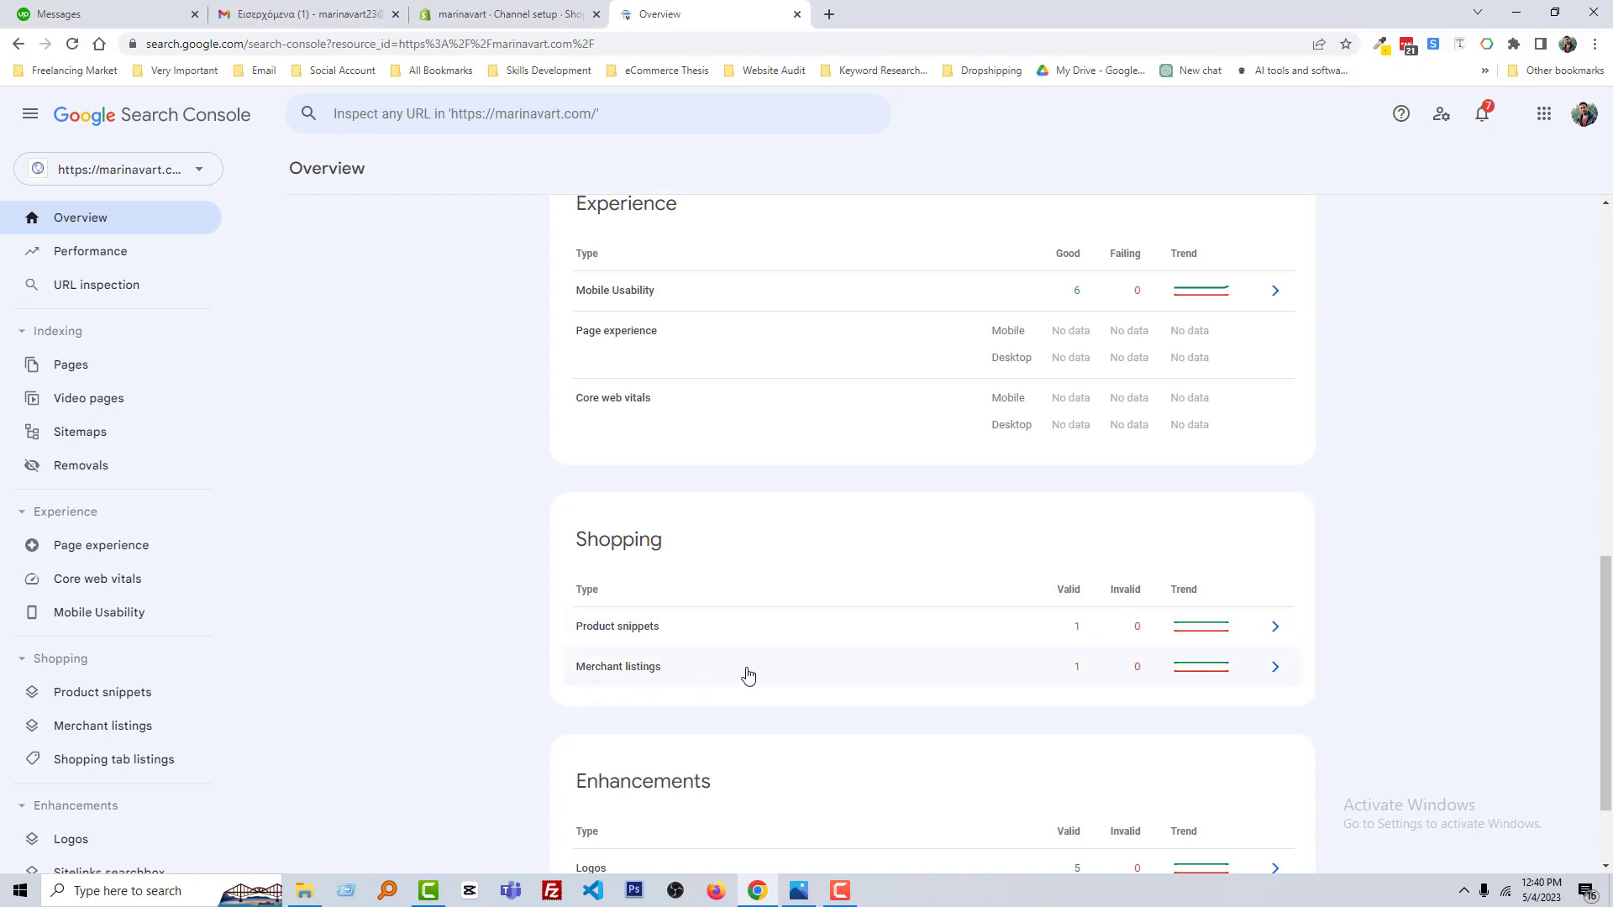
scroll(722, 677, "down", 2)
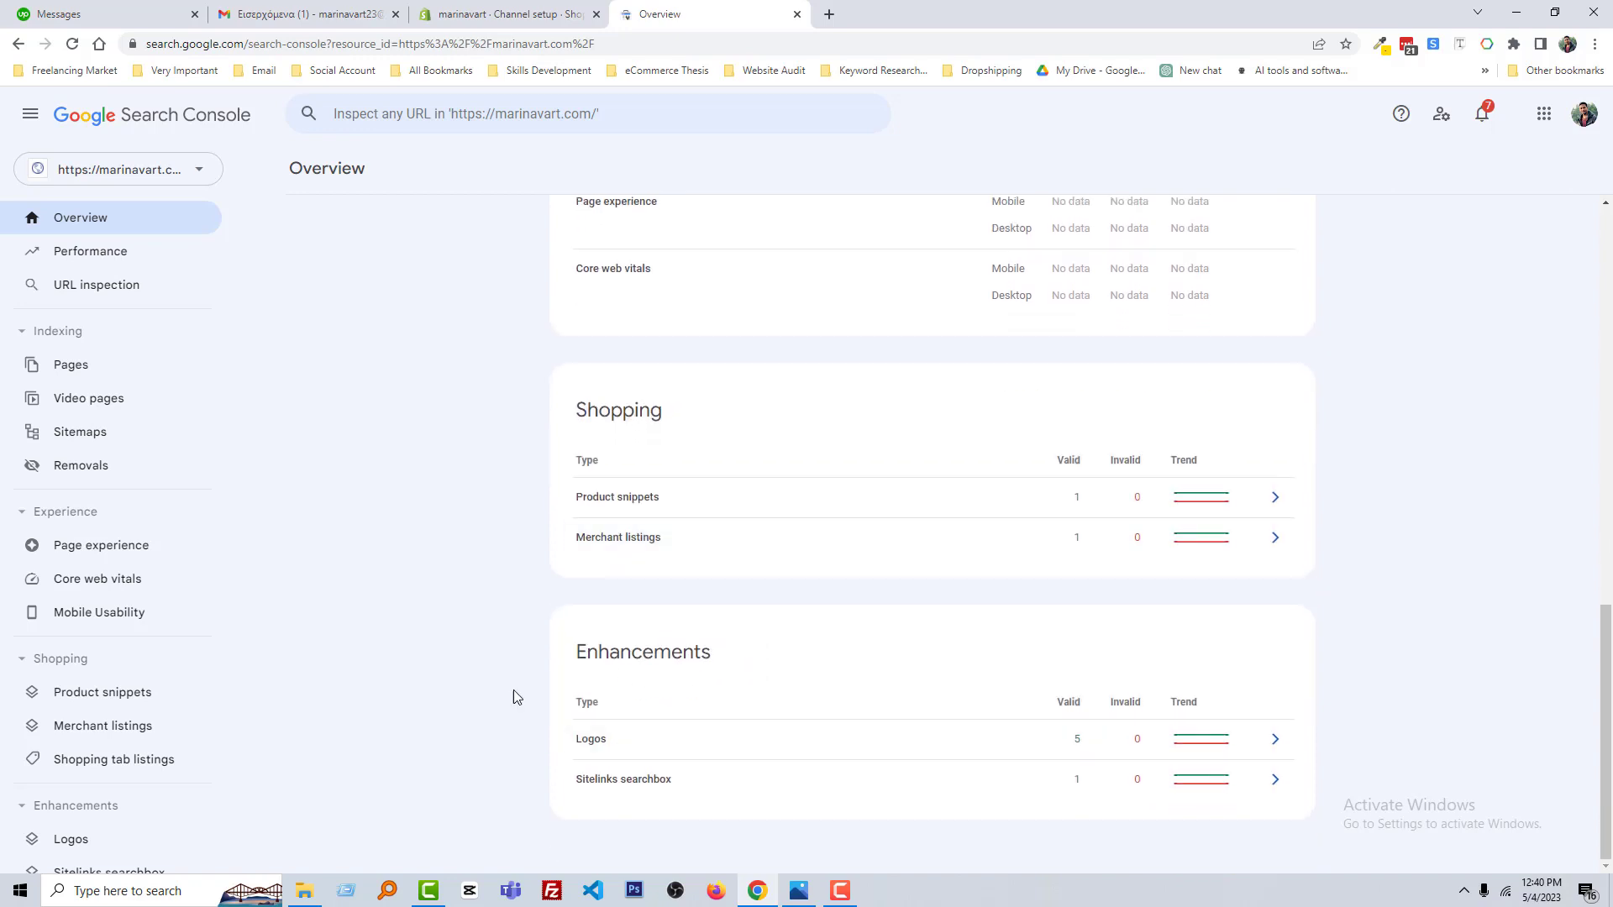
Show the Performance report with Average position added to the chart
left_click(112, 253)
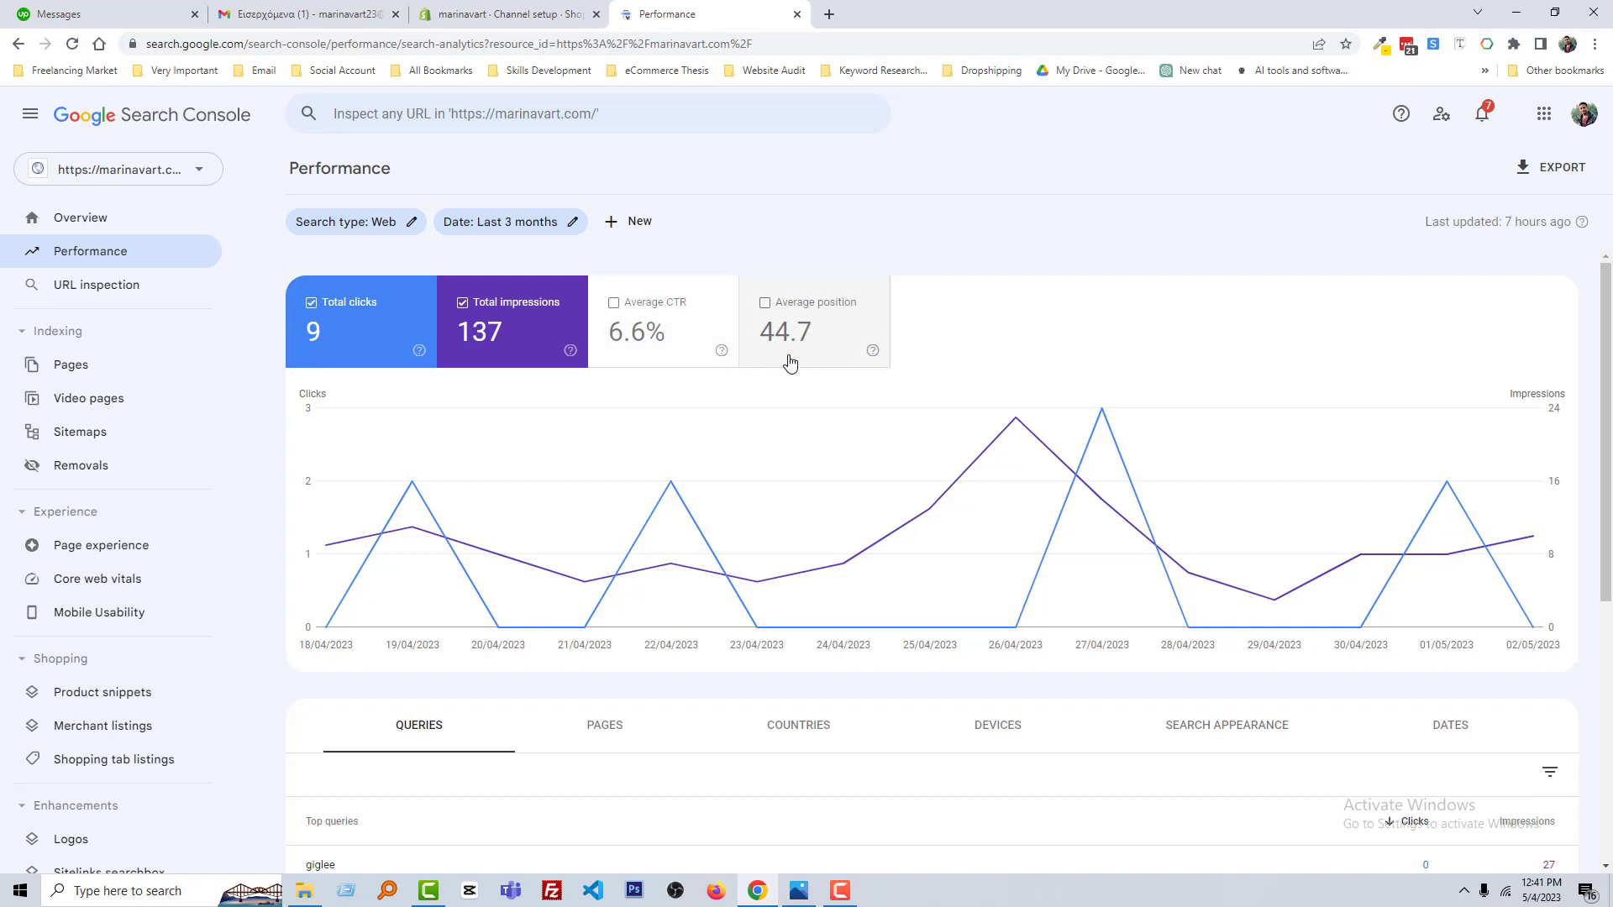
left_click(802, 349)
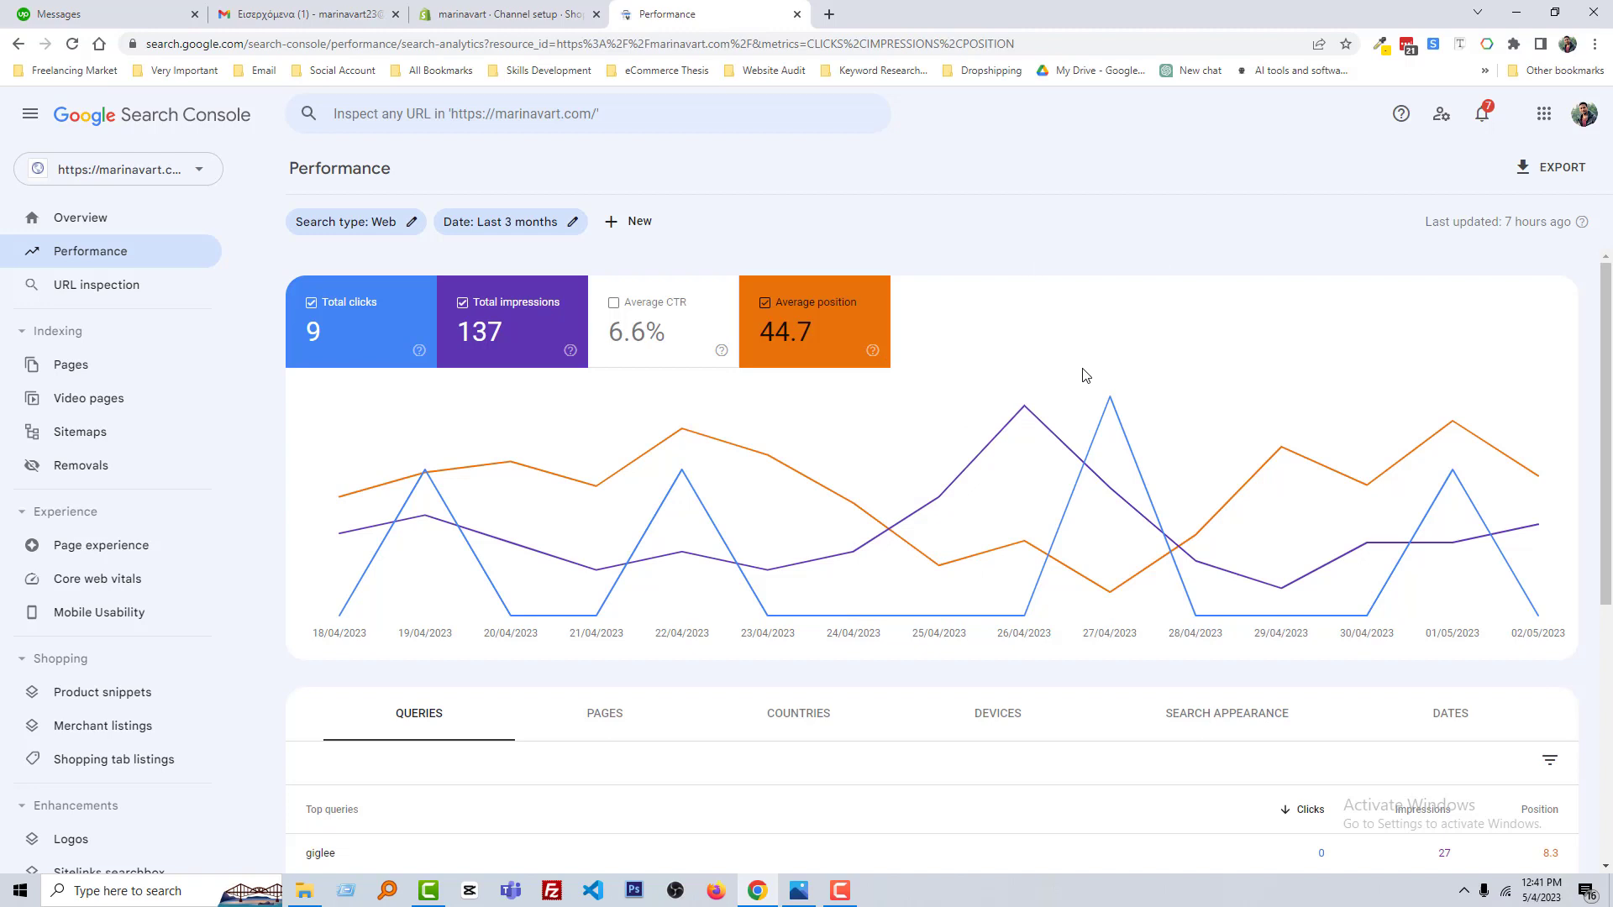
scroll(1082, 376, "down", 5)
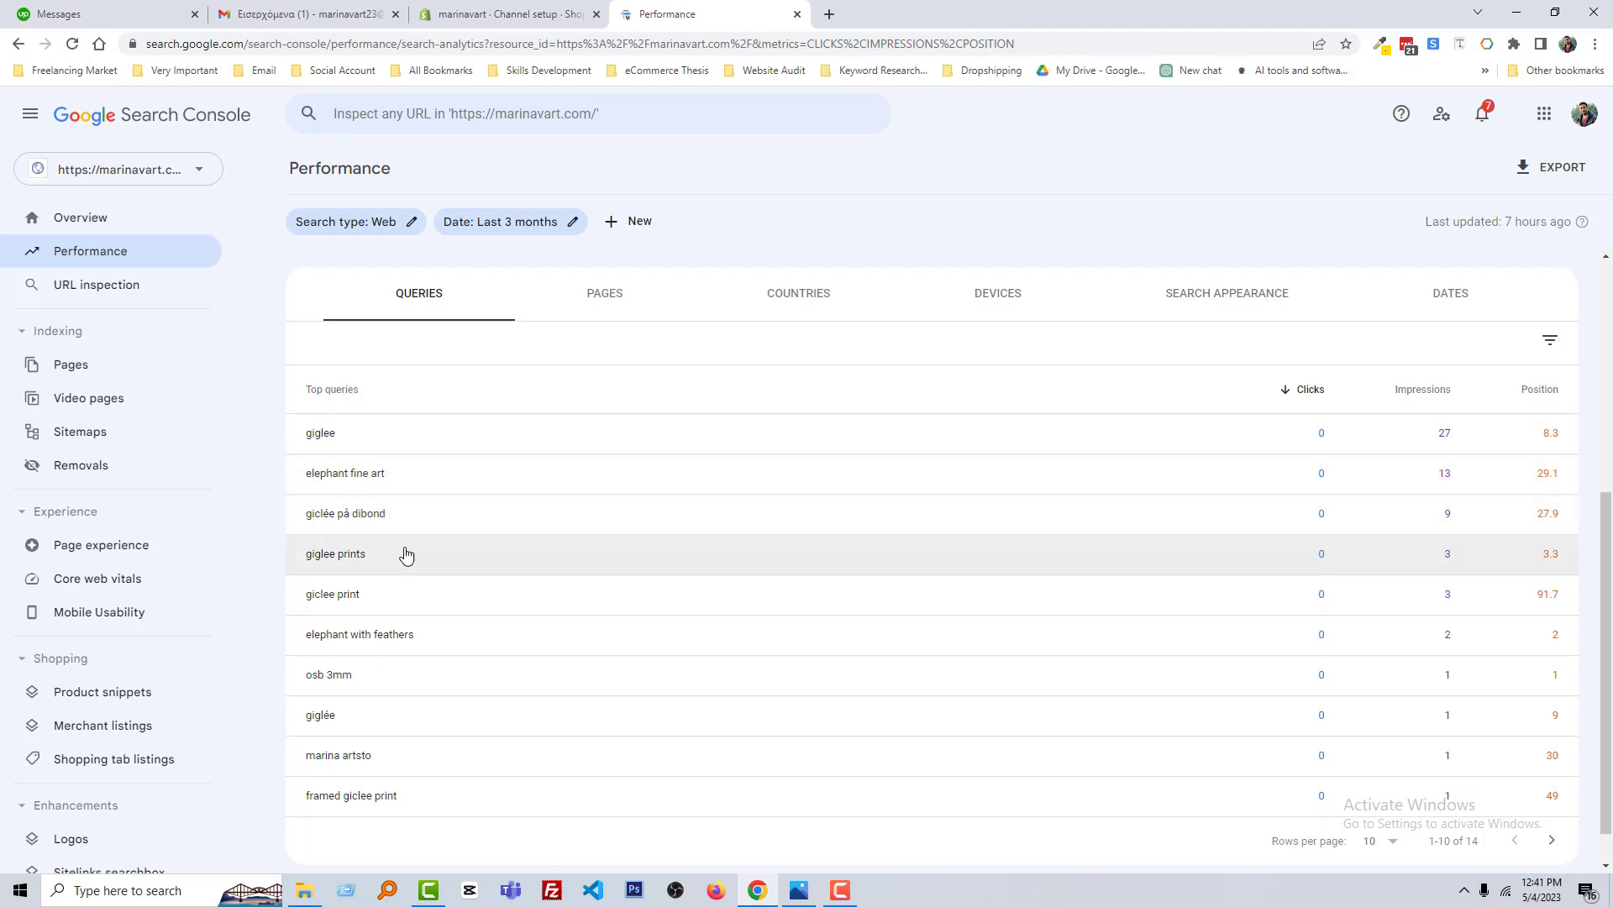
scroll(594, 729, "up", 2)
scroll(595, 729, "down", 3)
Sort the queries by position, best position first
left_click(1547, 358)
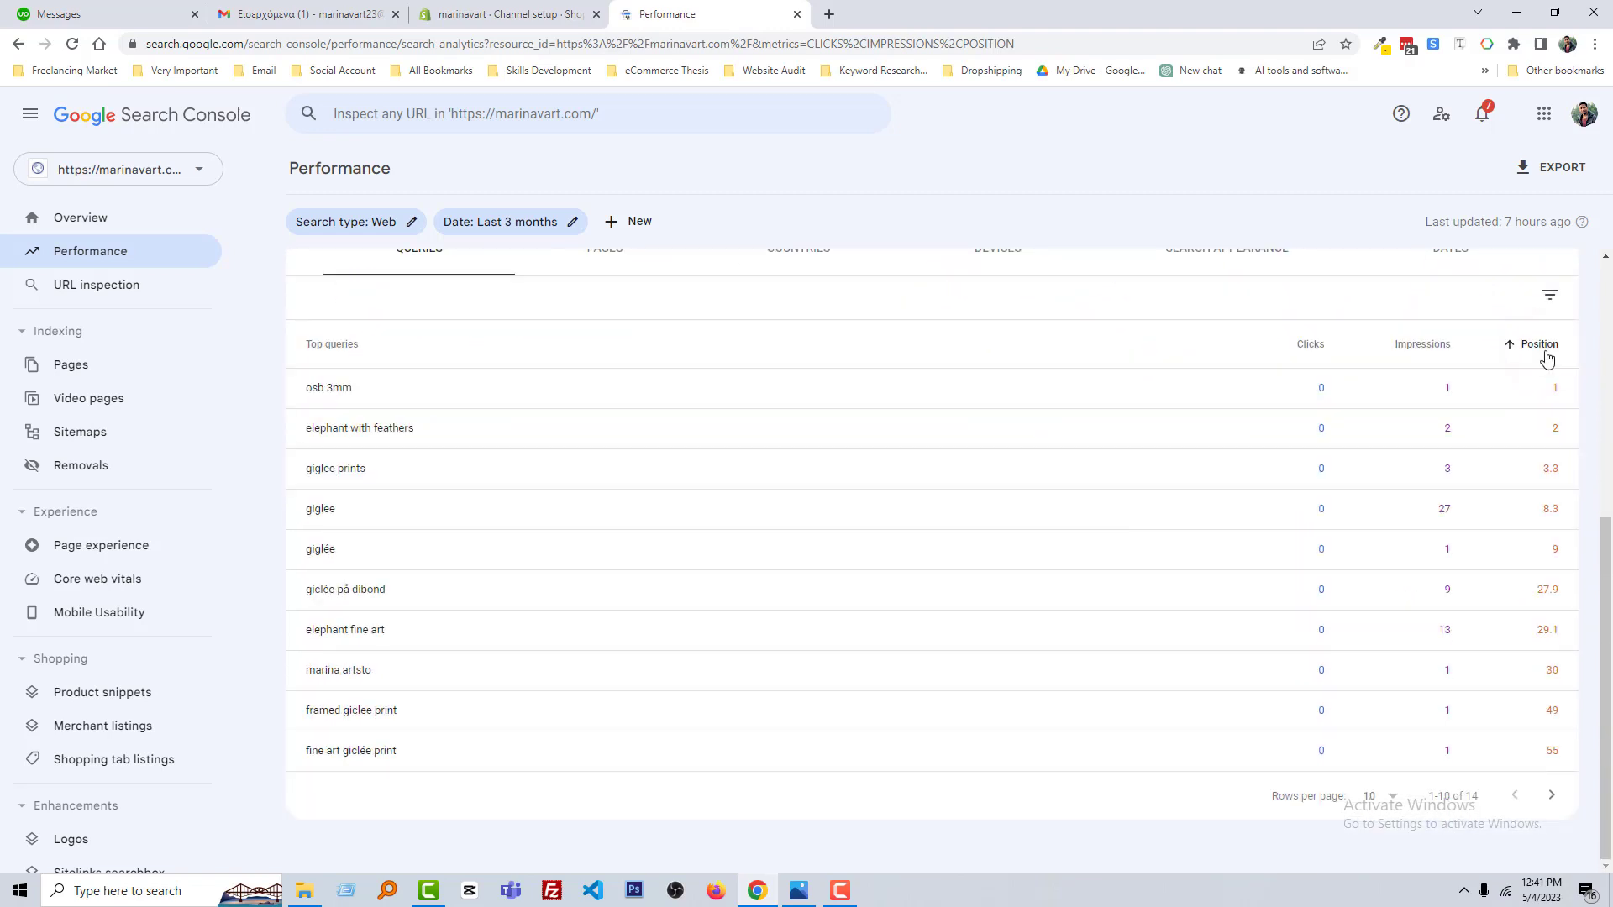
left_click(1546, 358)
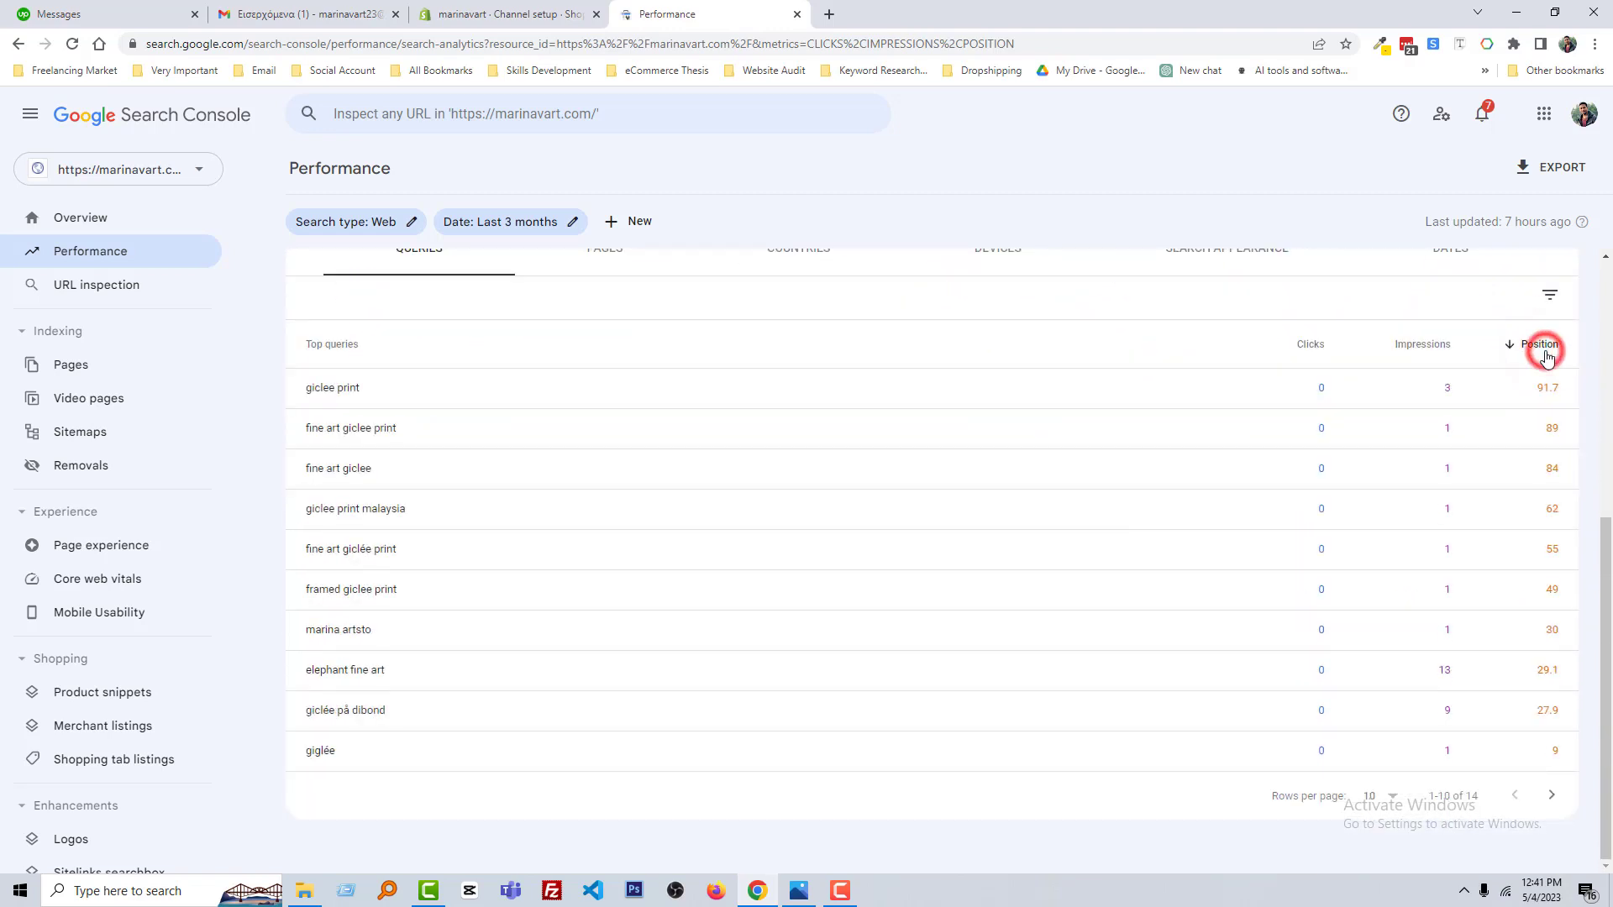
left_click(1546, 359)
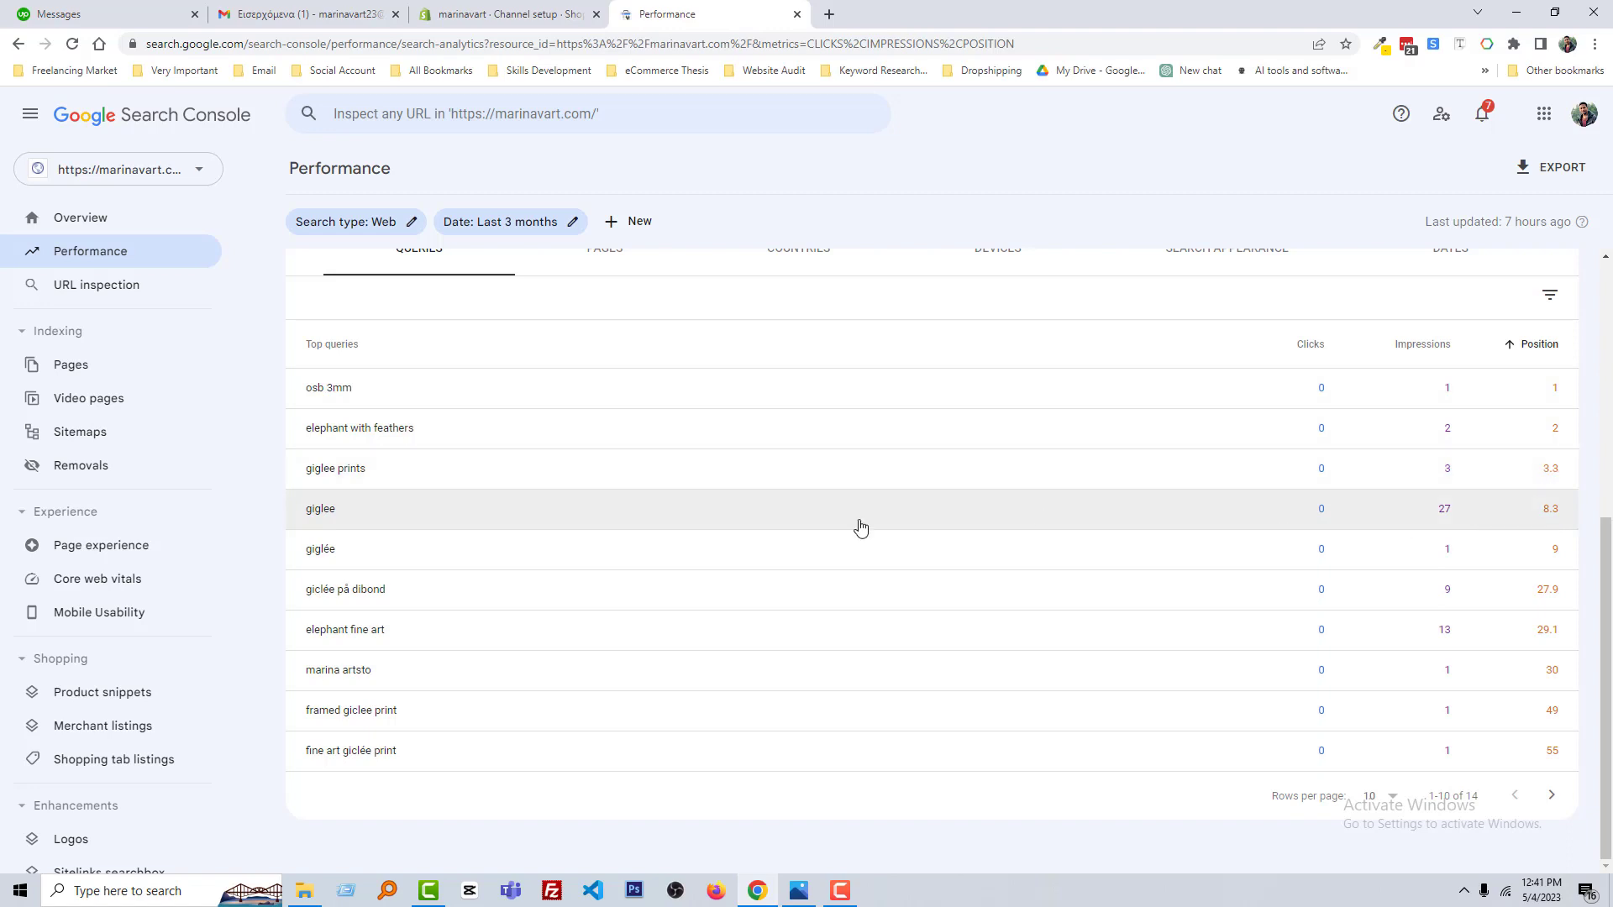
scroll(273, 447, "up", 5)
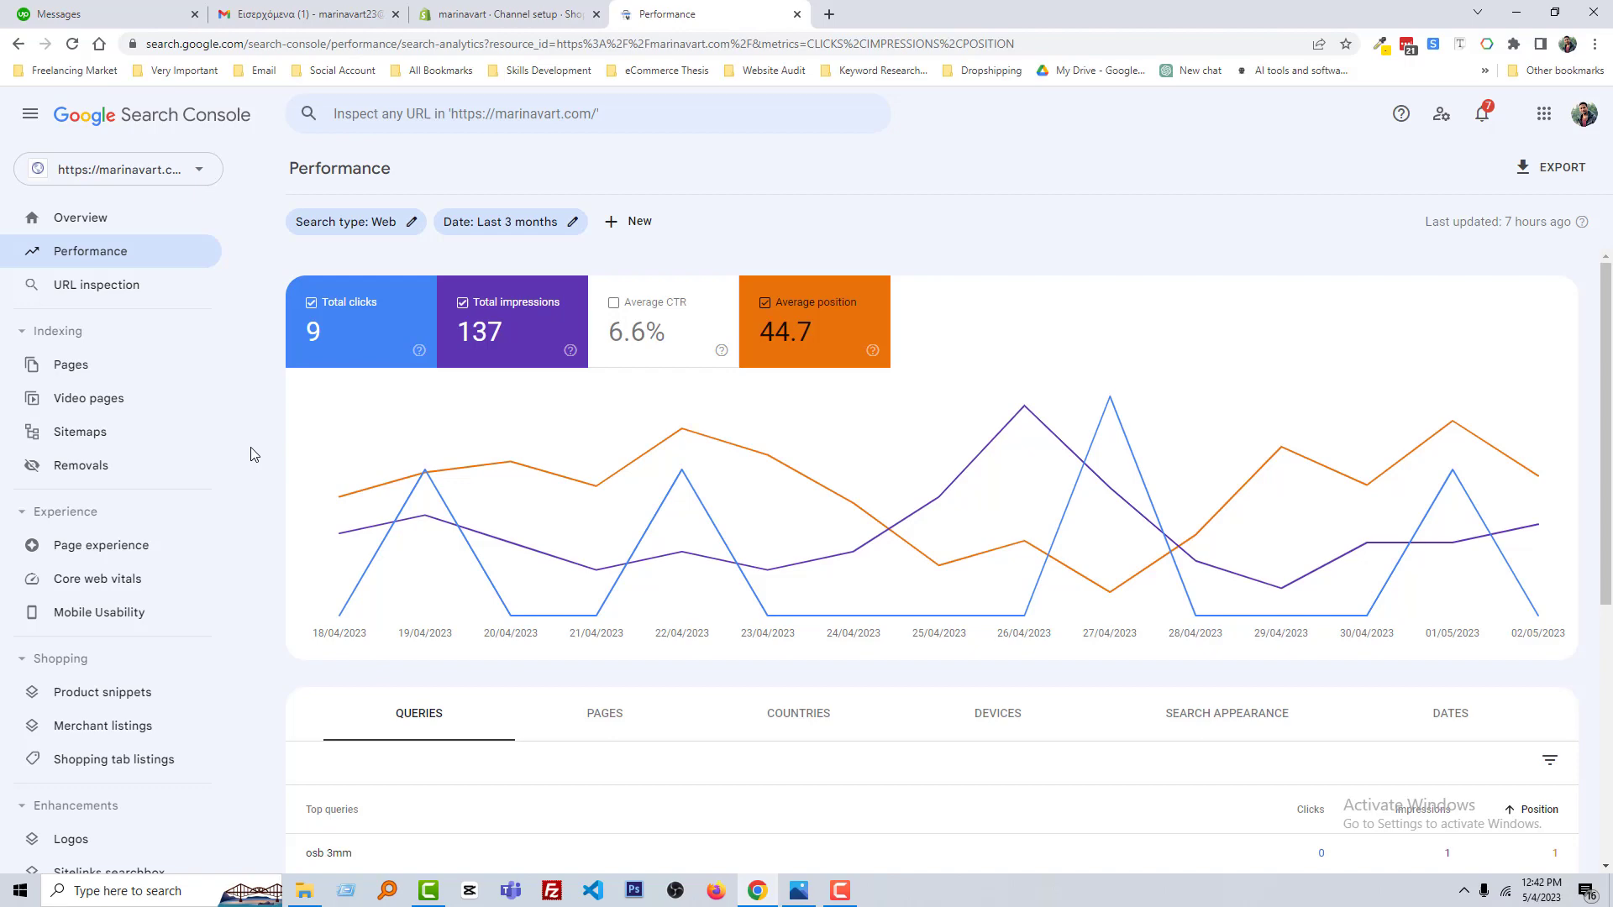
Show the Page indexing report, which lists five reasons pages aren't indexed
left_click(124, 367)
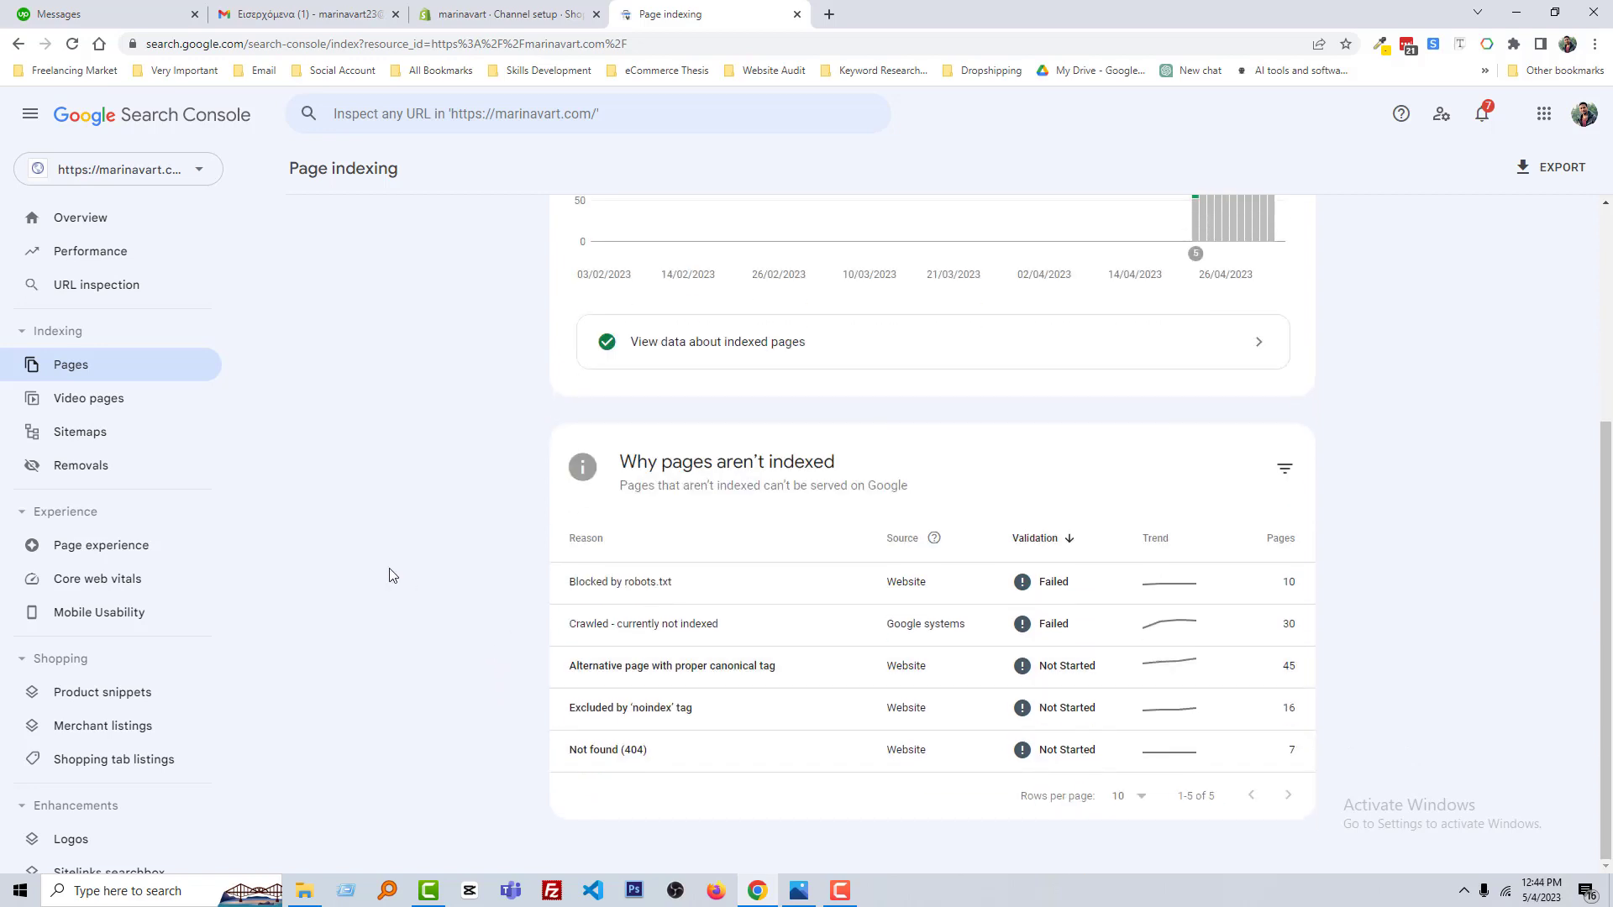
Check Video pages and Sitemaps, ending on Removals with no requests in 6 months
left_click(108, 398)
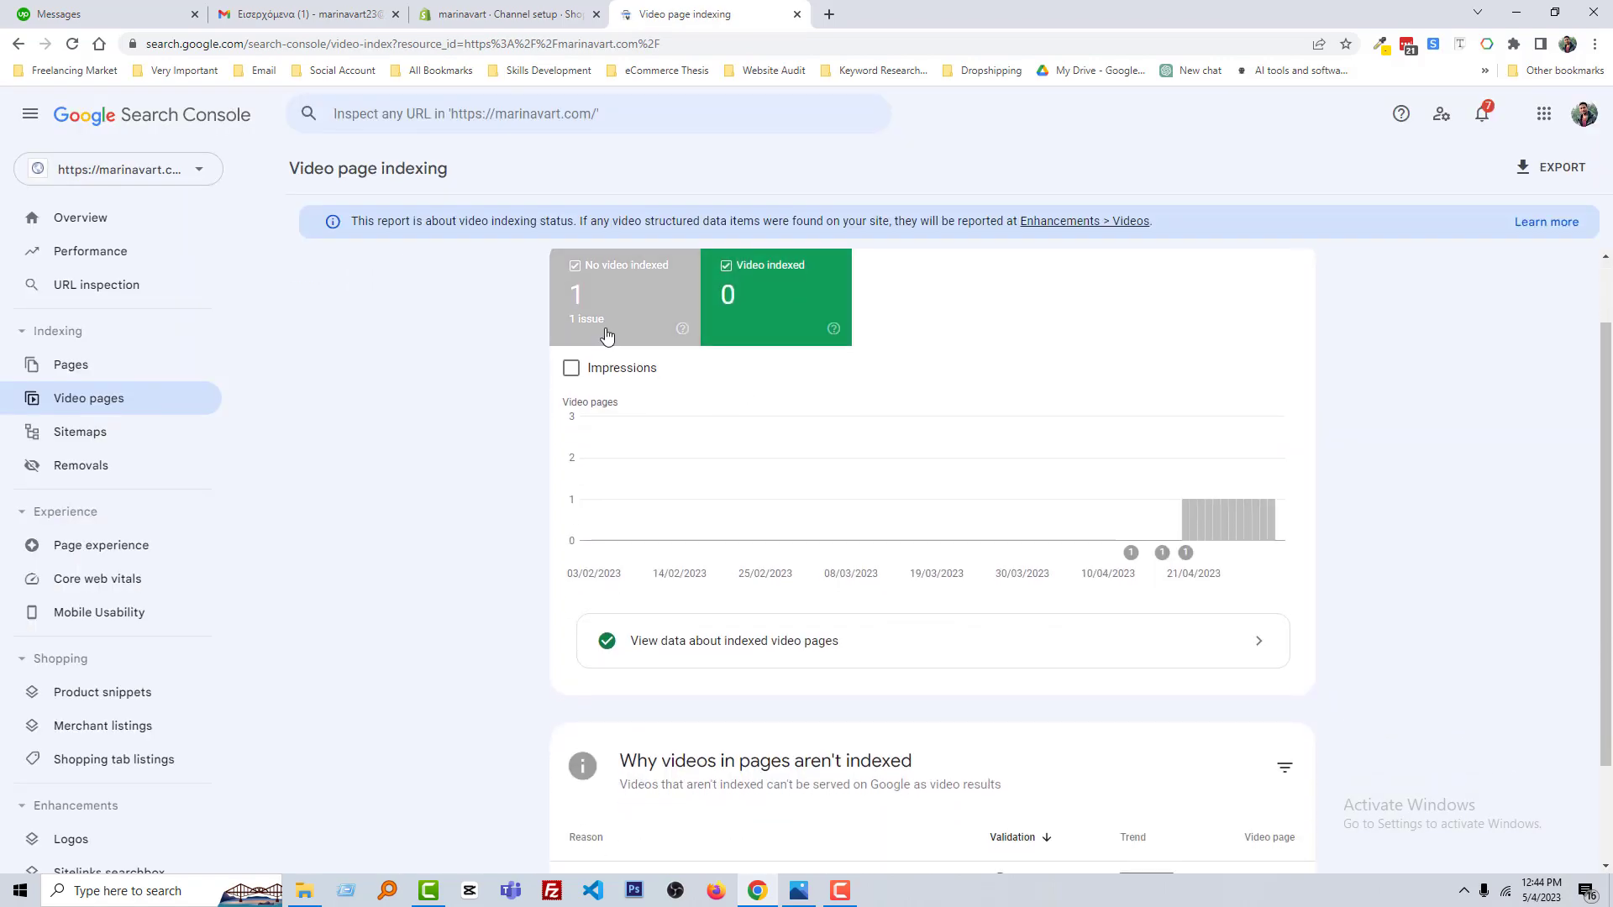
scroll(672, 412, "down", 3)
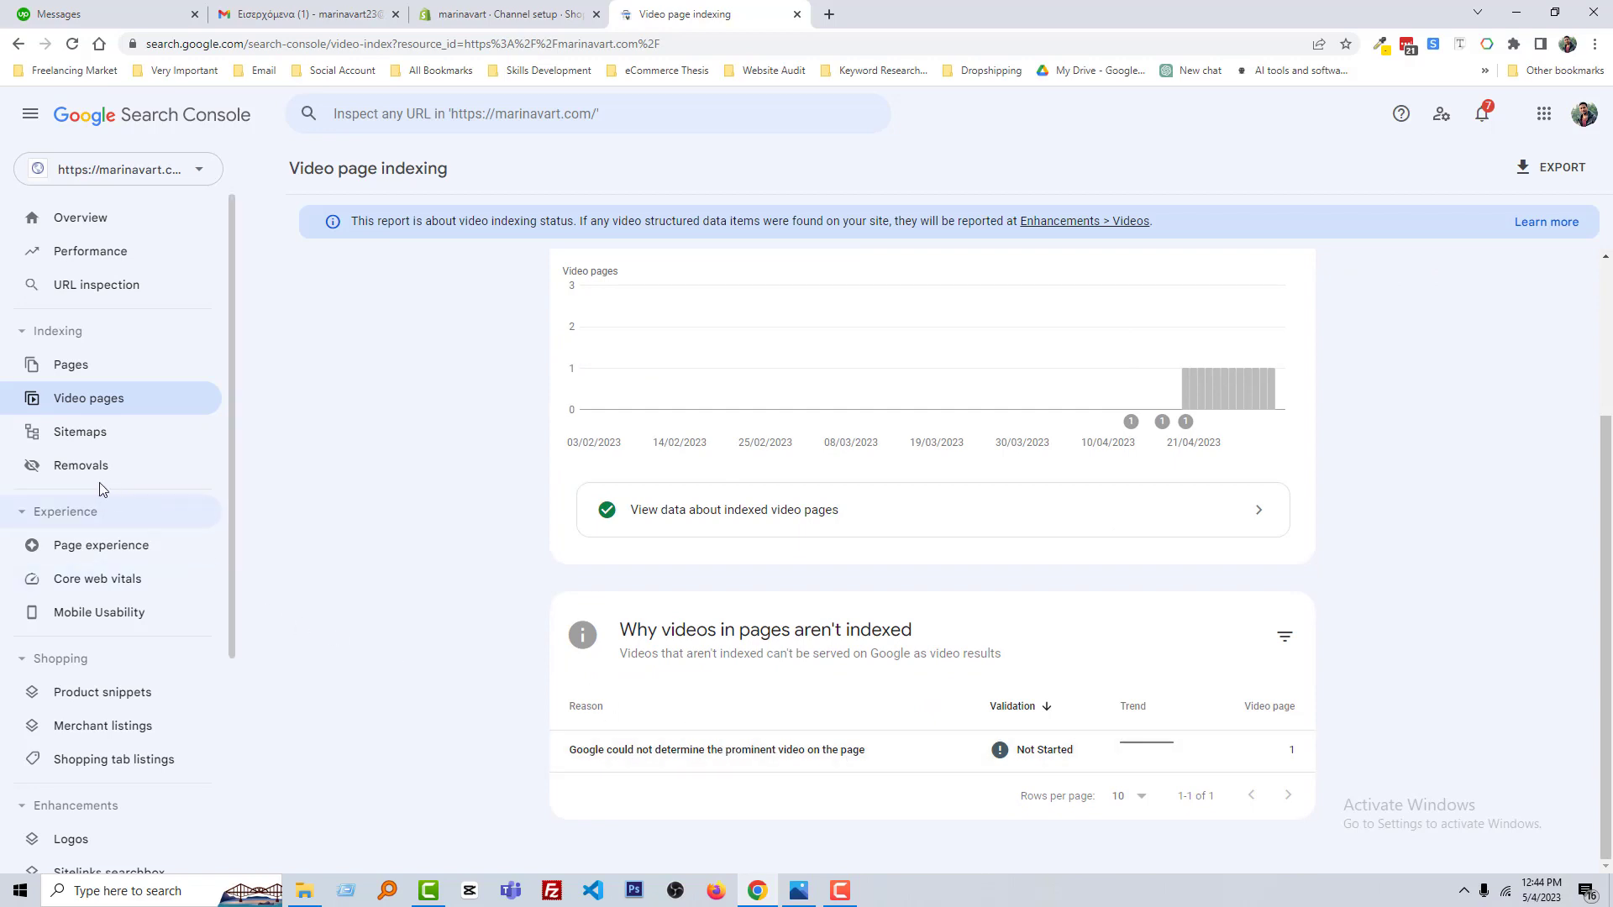
left_click(80, 432)
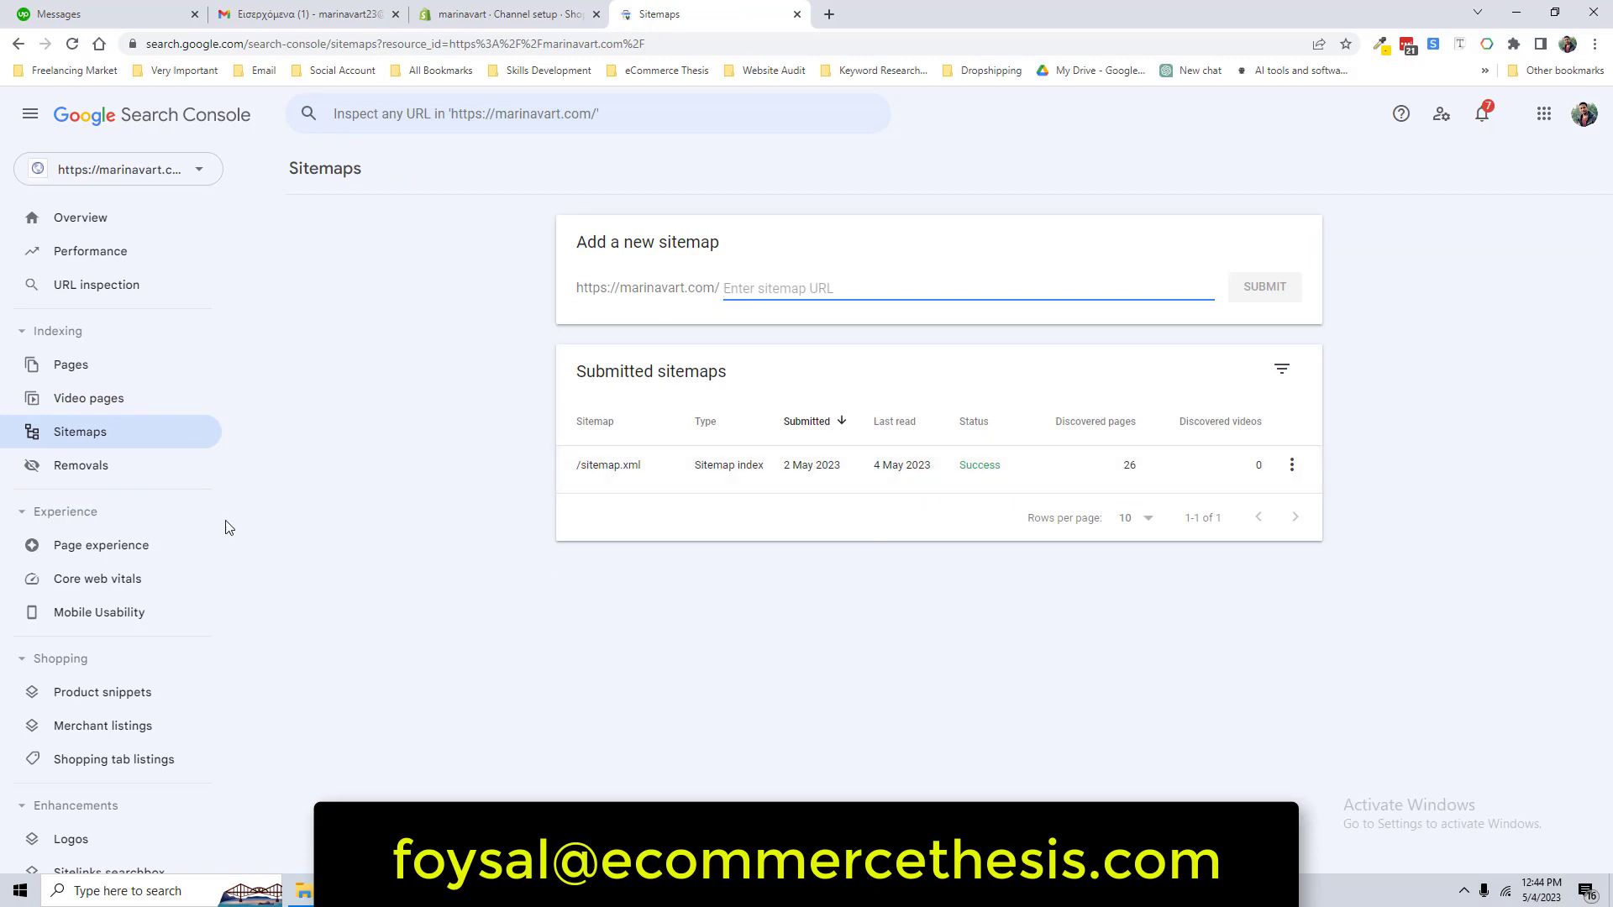
left_click(81, 463)
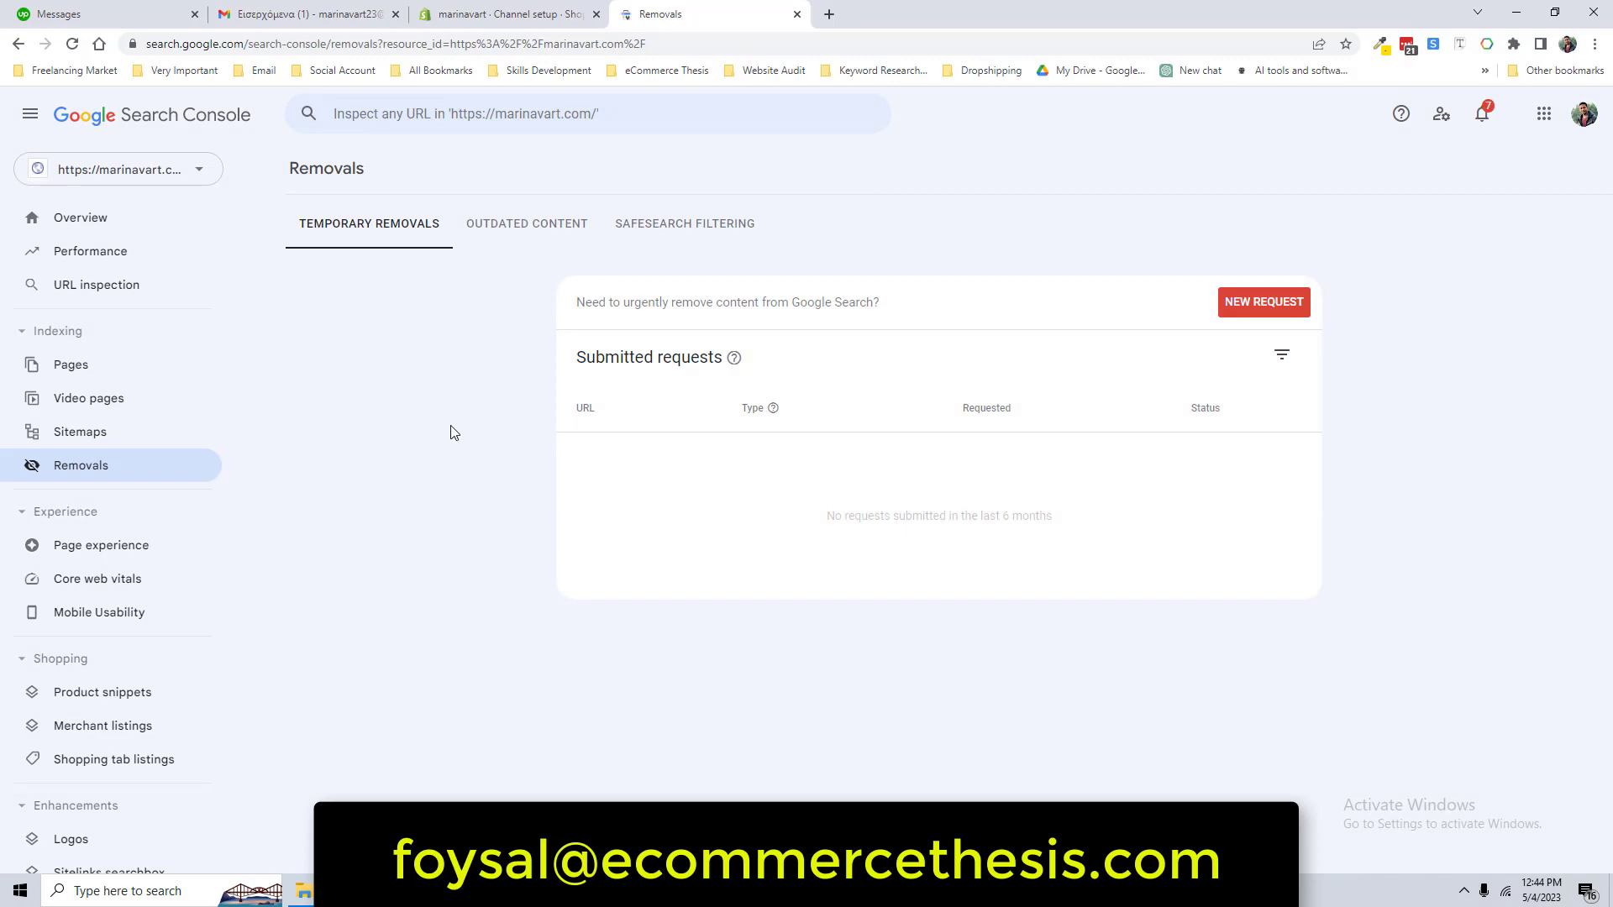
Review the Page experience, Core Web Vitals and Mobile usability reports
left_click(120, 547)
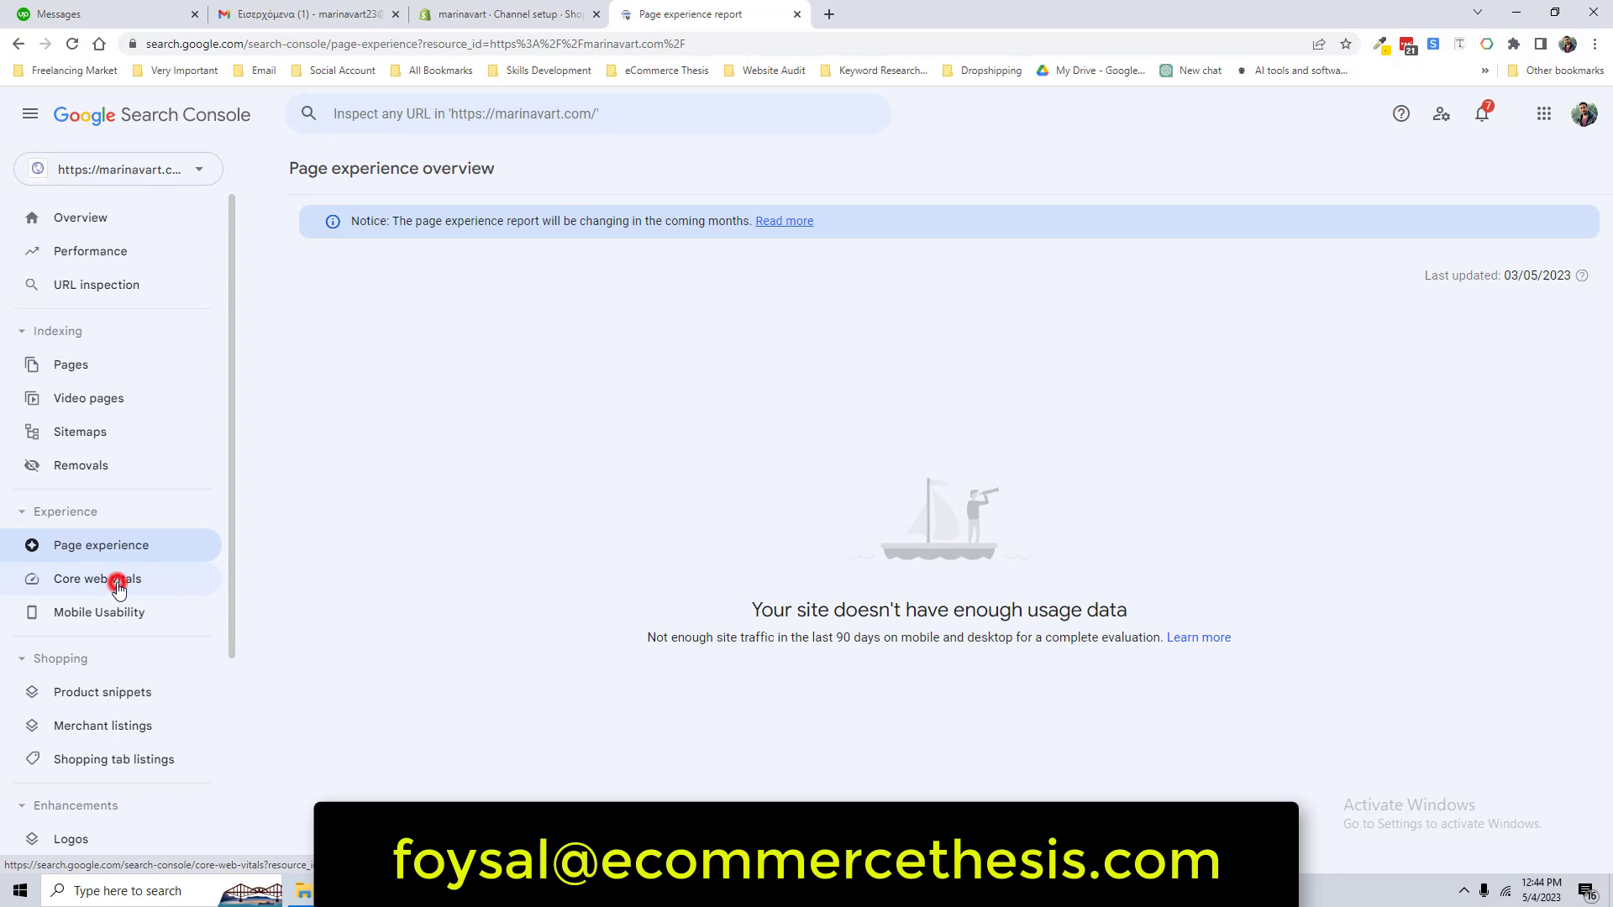
left_click(117, 584)
left_click(133, 624)
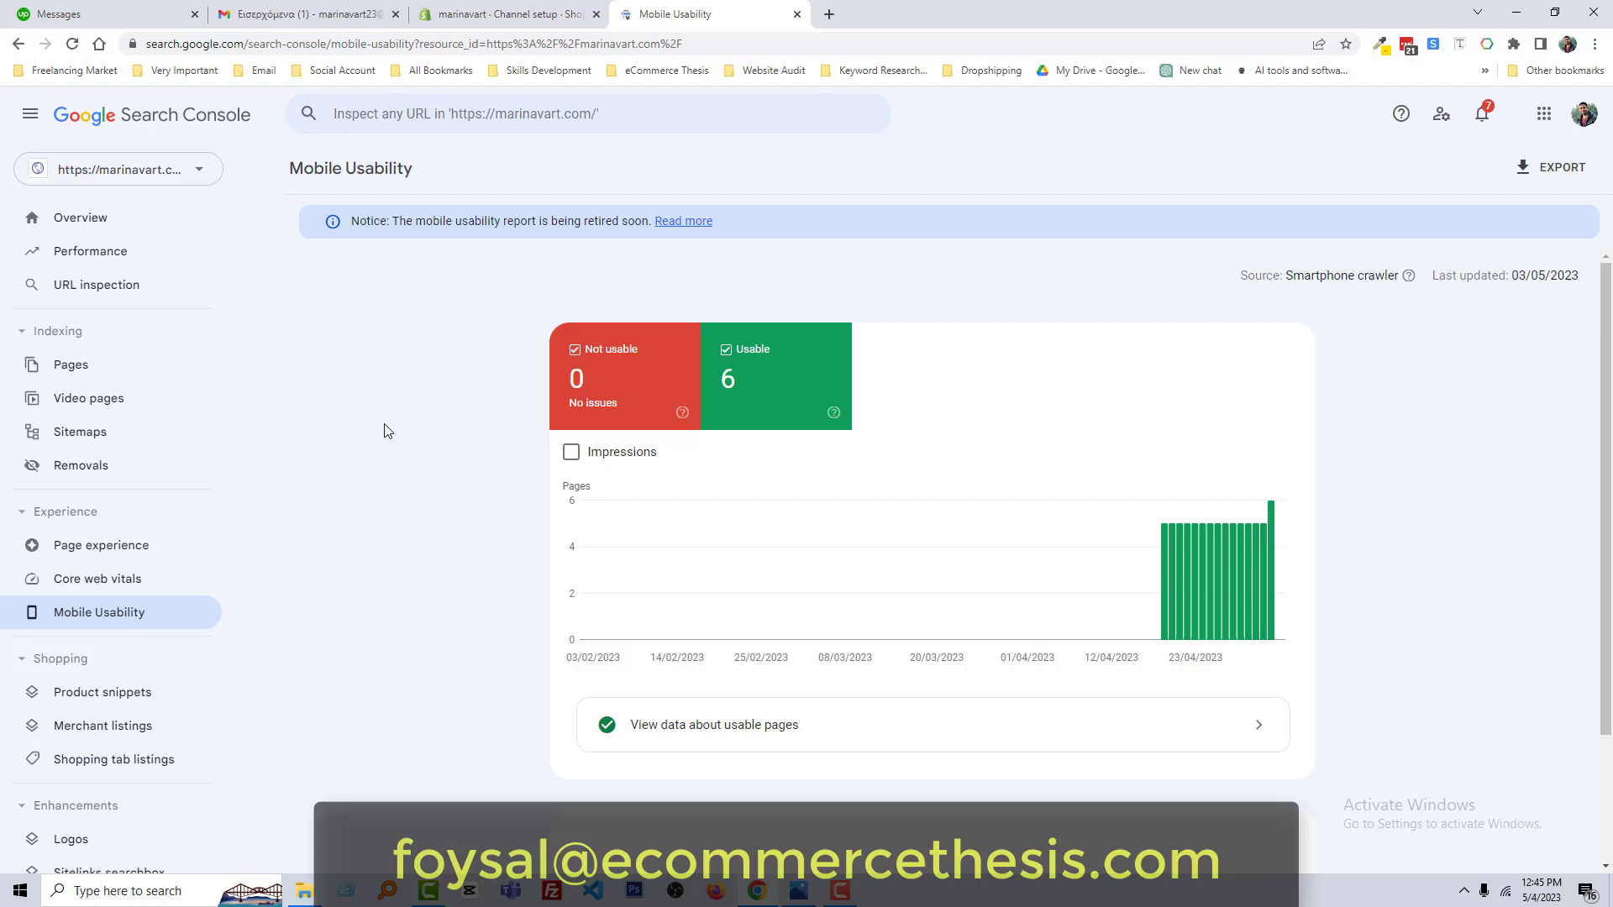
left_click(157, 581)
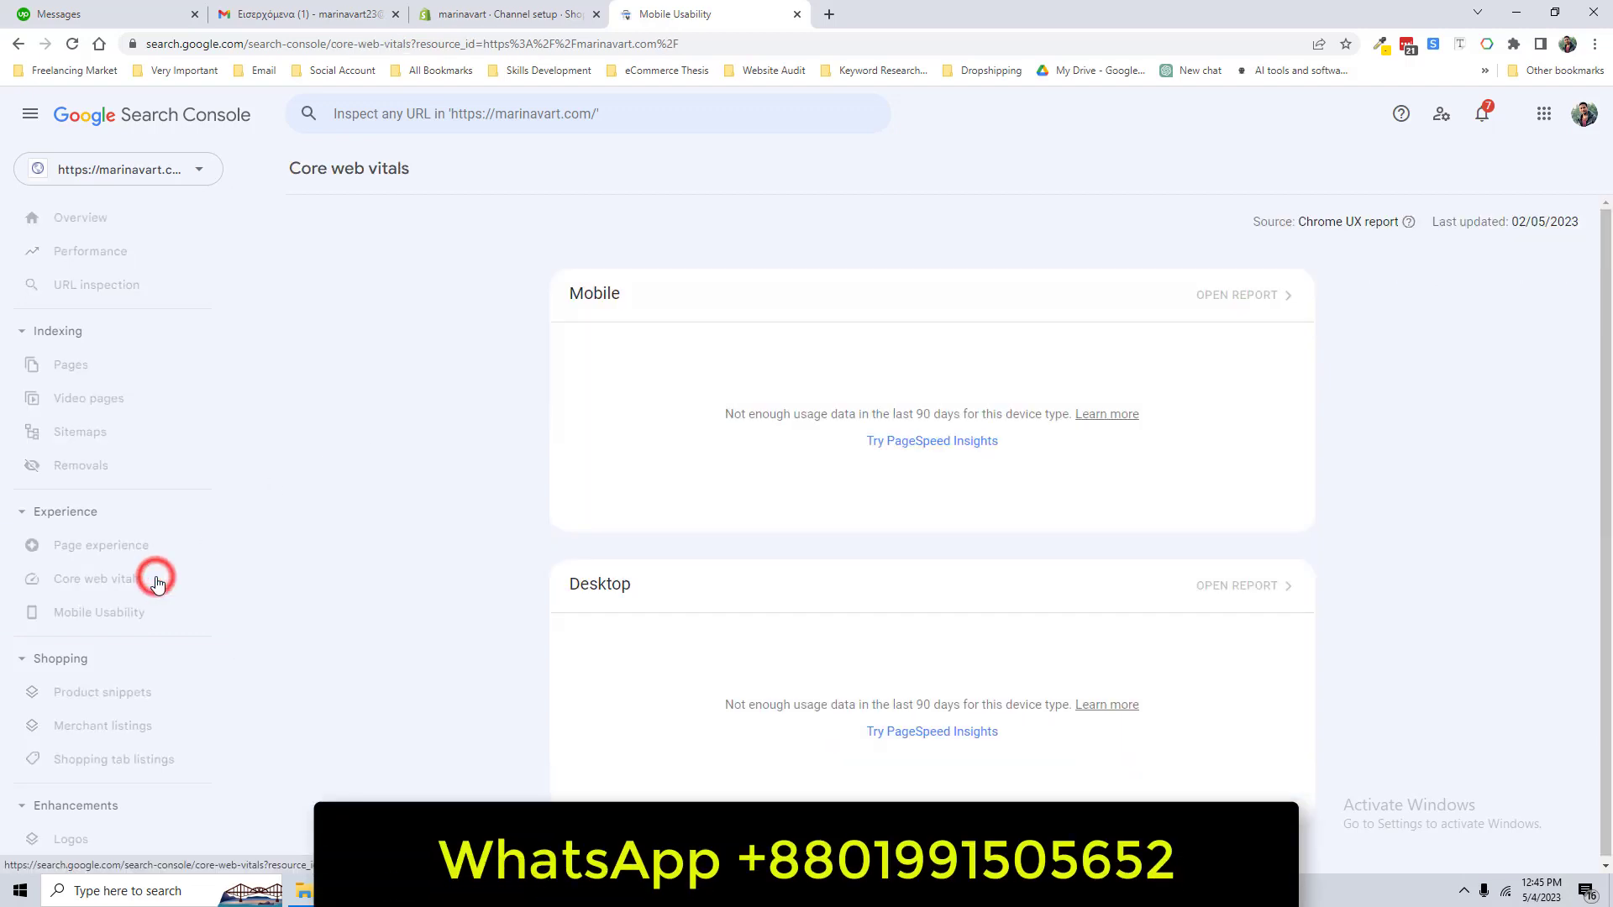
left_click(97, 614)
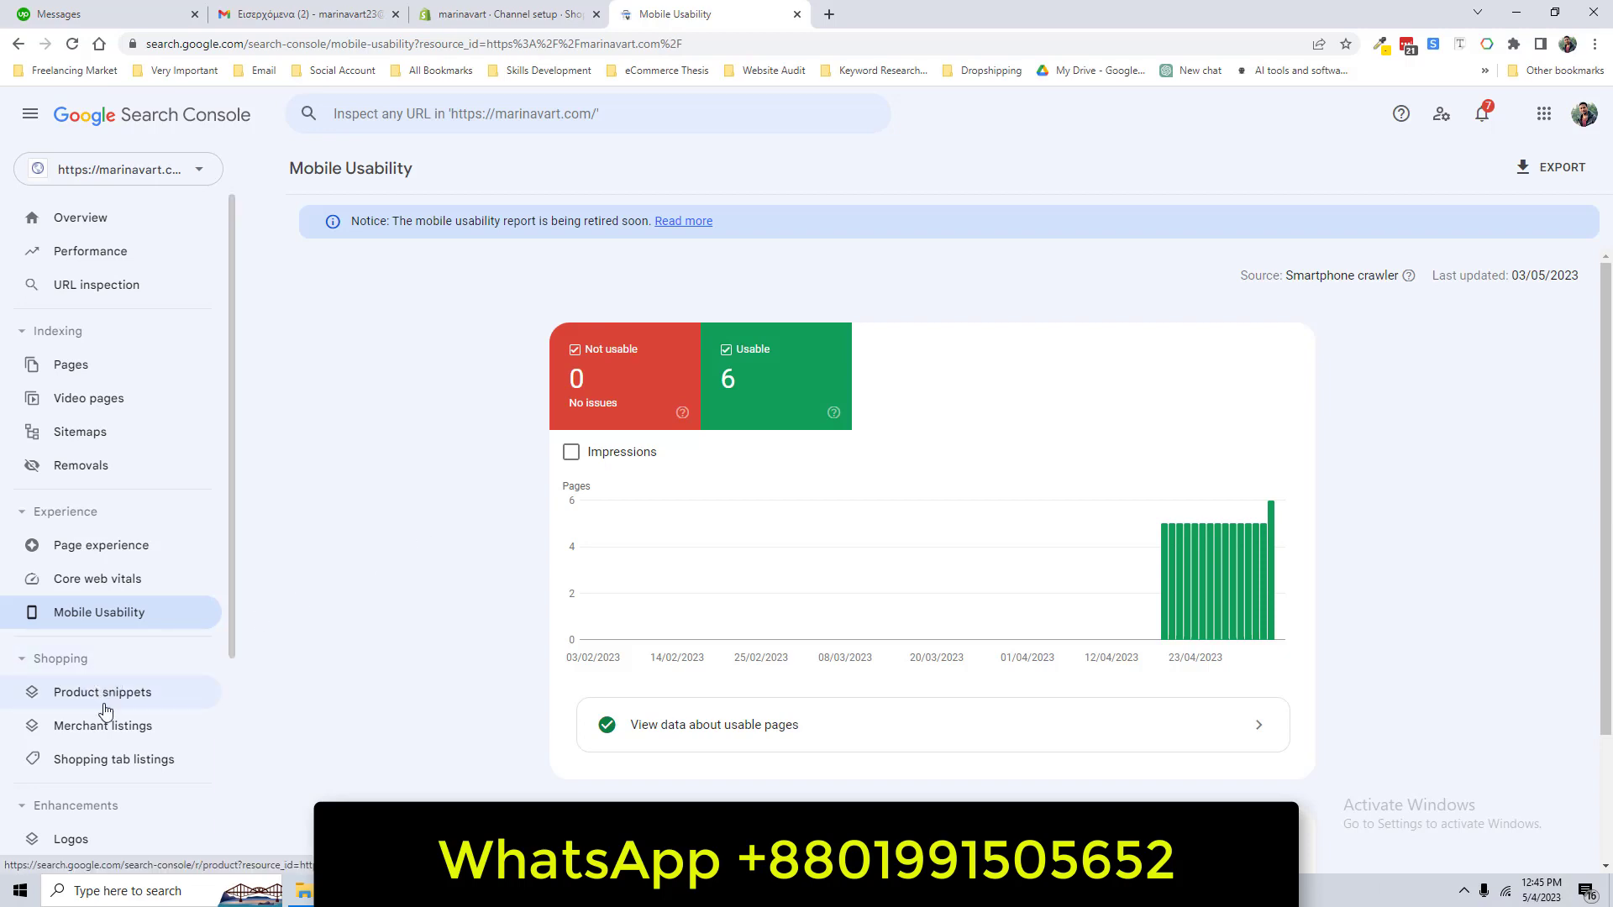
Review the Product snippets, Logos and Sitelinks searchbox enhancement reports
left_click(138, 694)
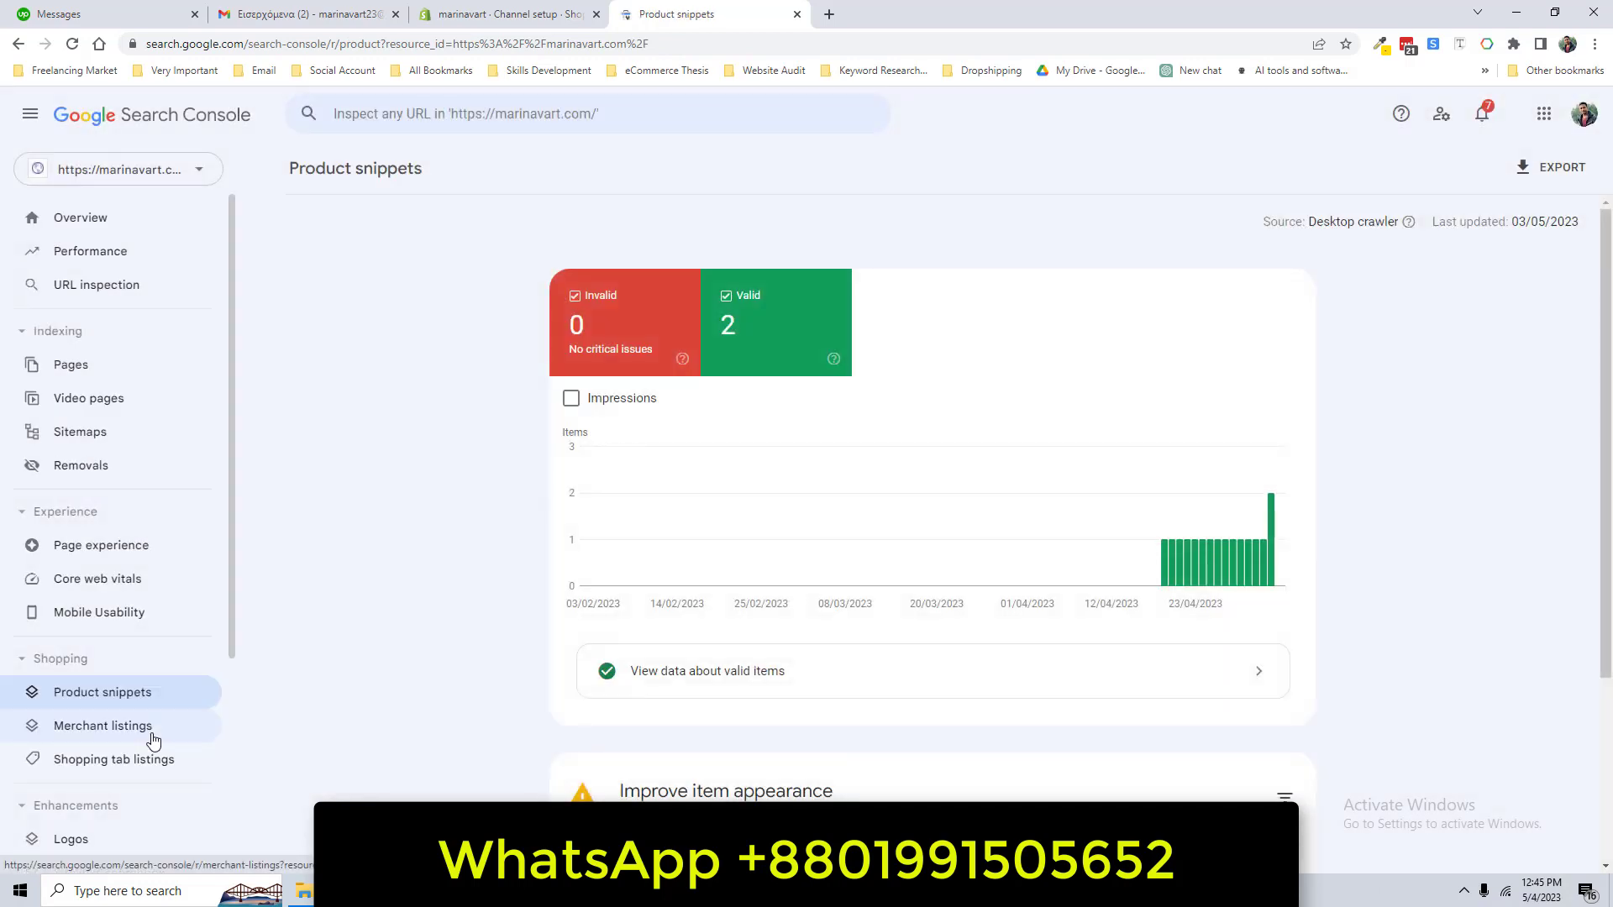
scroll(143, 756, "down", 2)
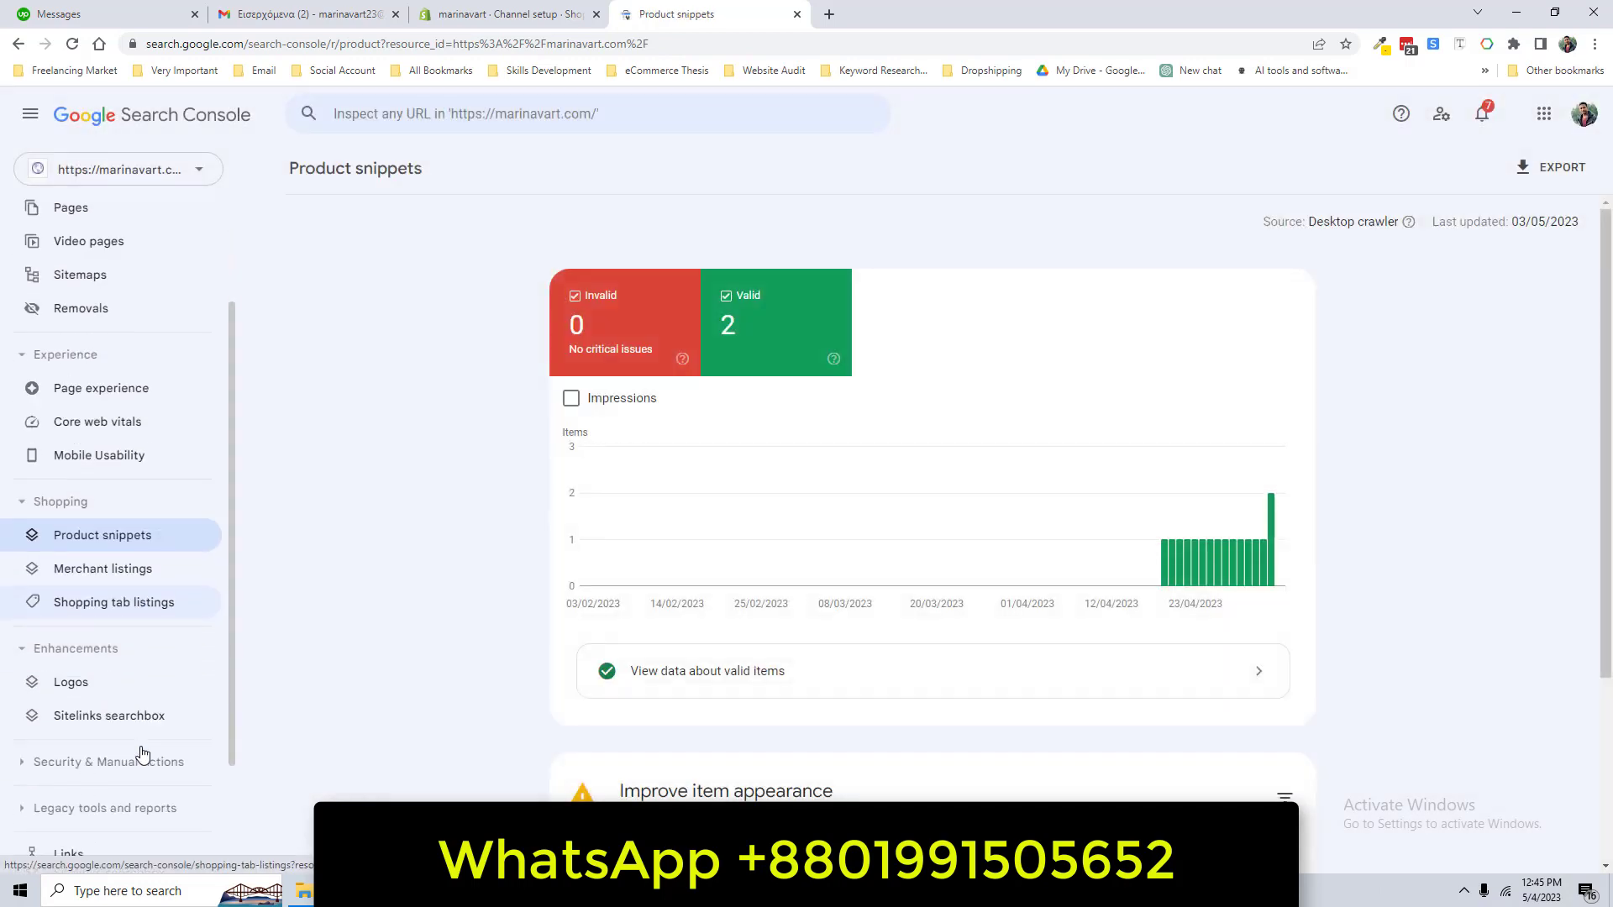
left_click(109, 673)
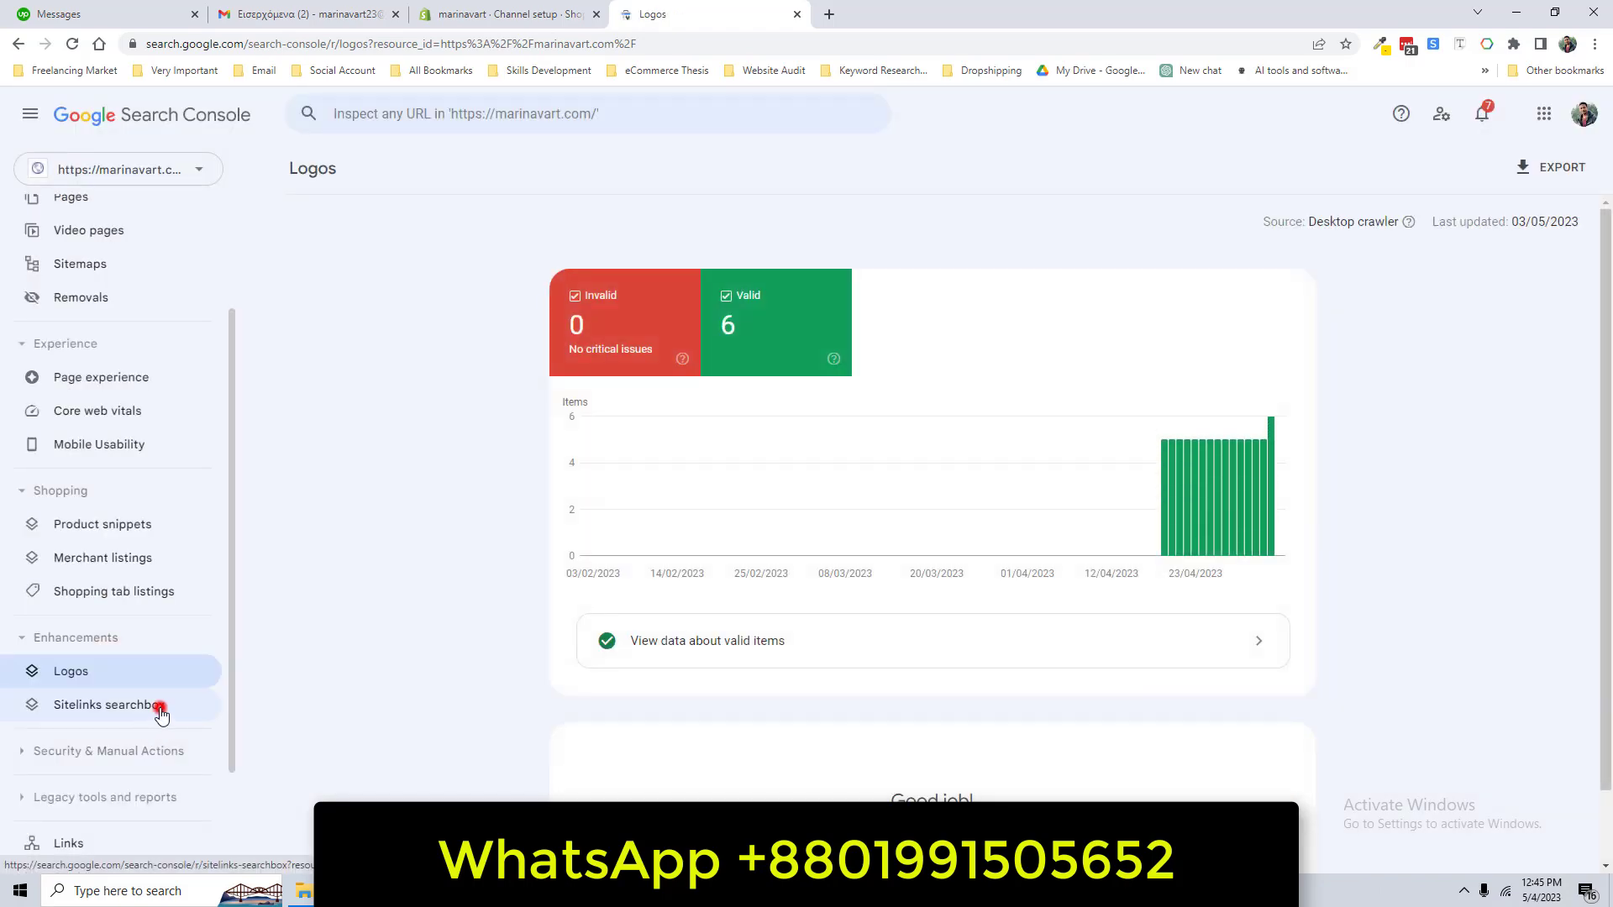
left_click(161, 710)
scroll(118, 588, "down", 3)
Check Manual actions and Security issues (no issues detected), then return to the SEO checklist
left_click(96, 571)
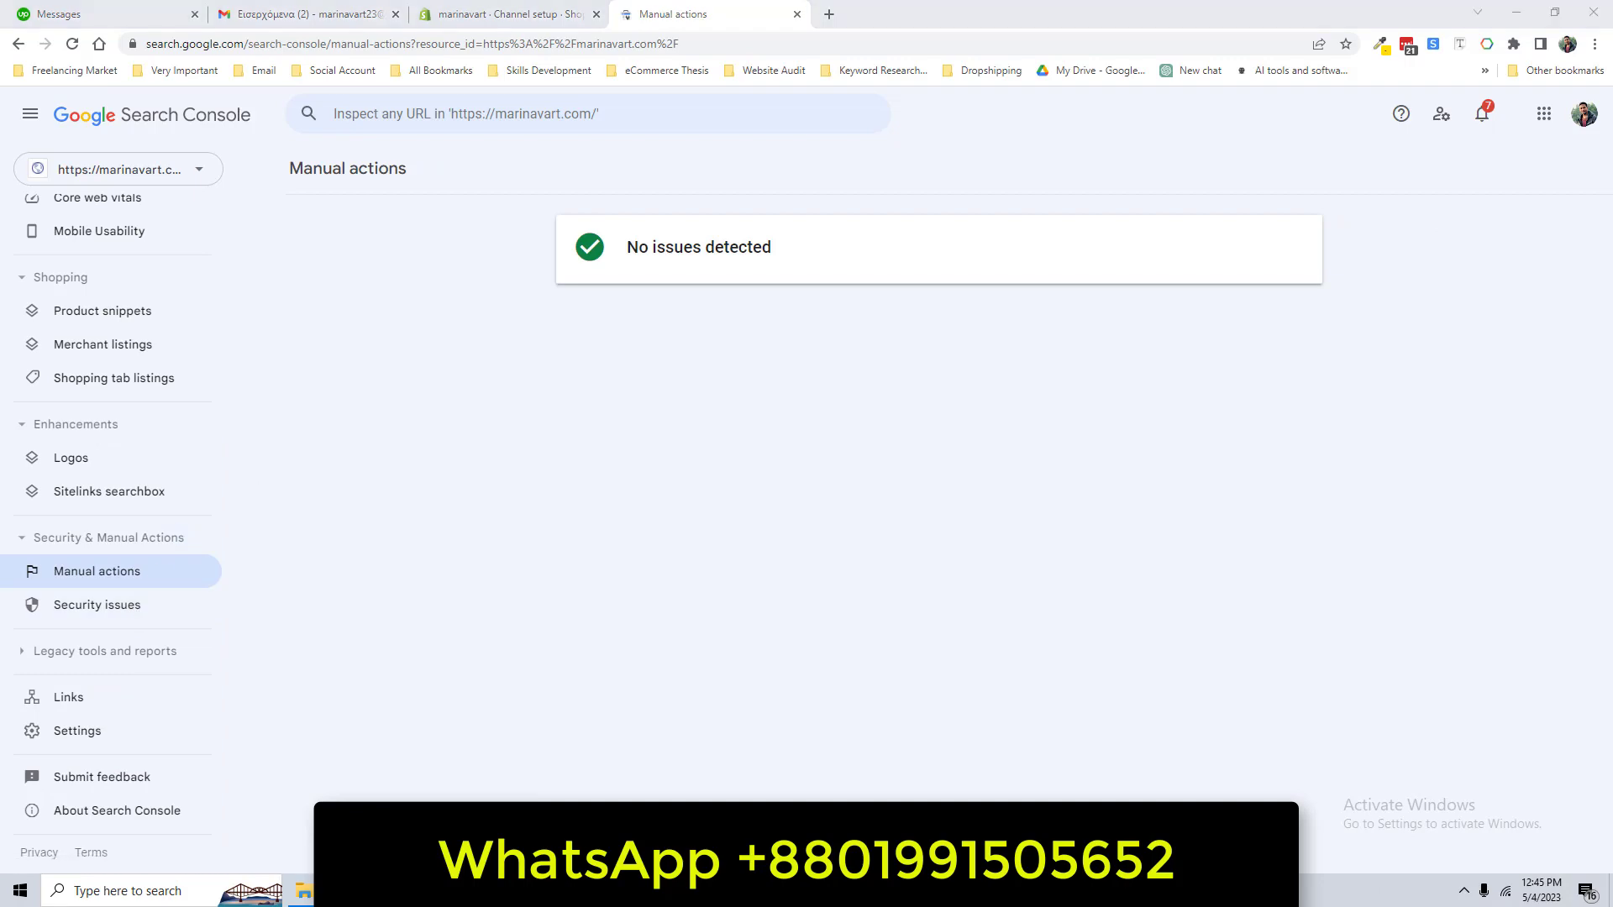
key("alt+Tab")
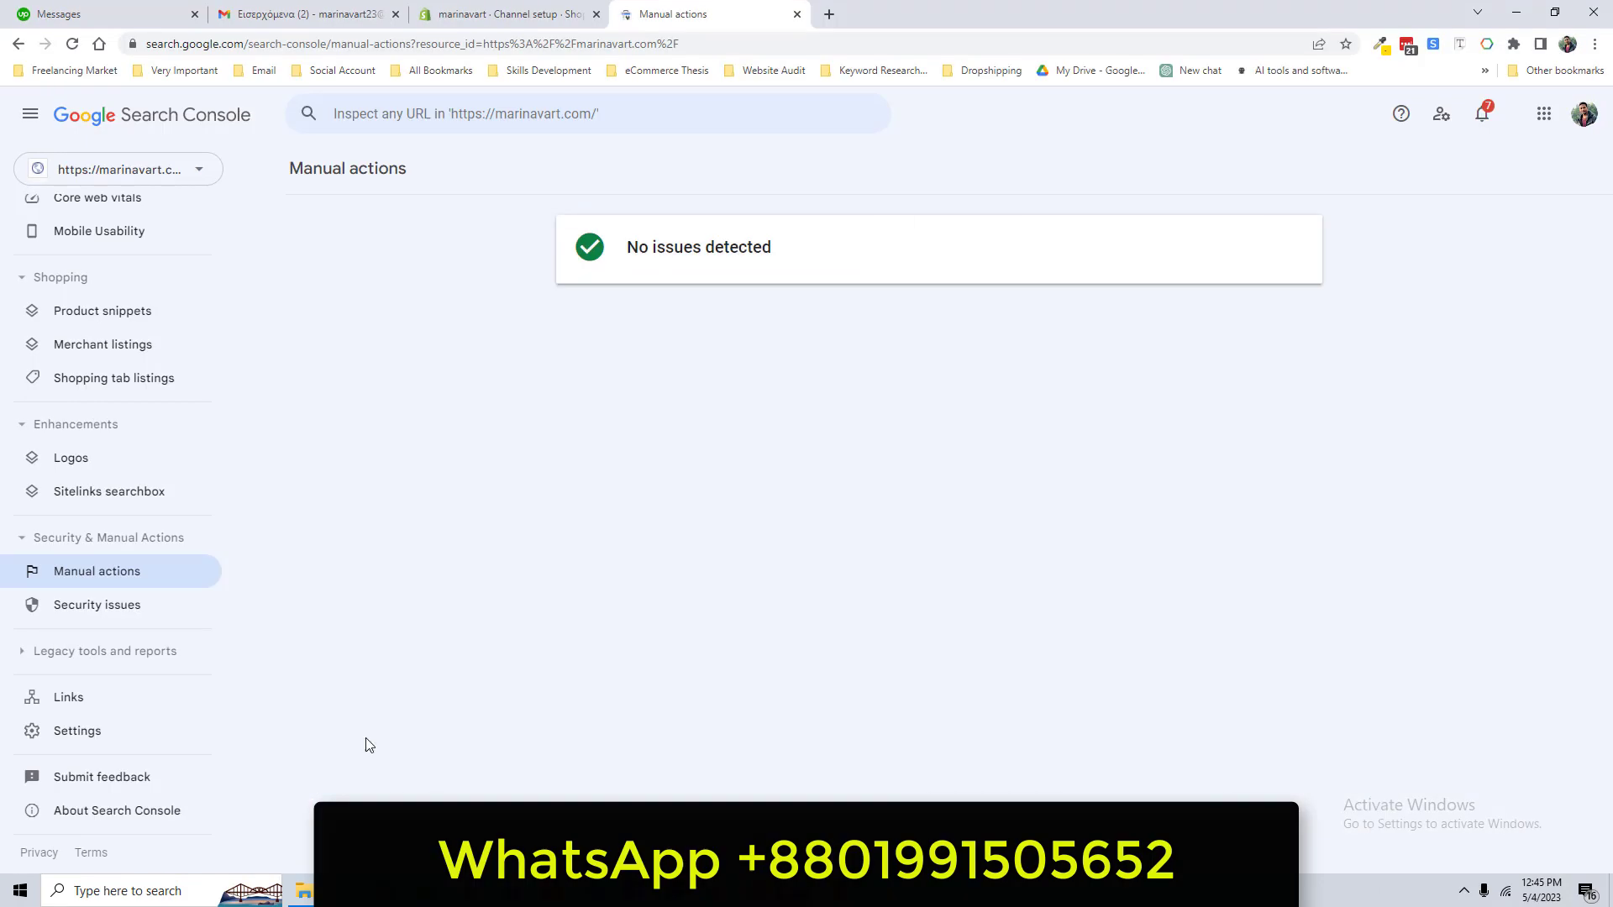
left_click(95, 613)
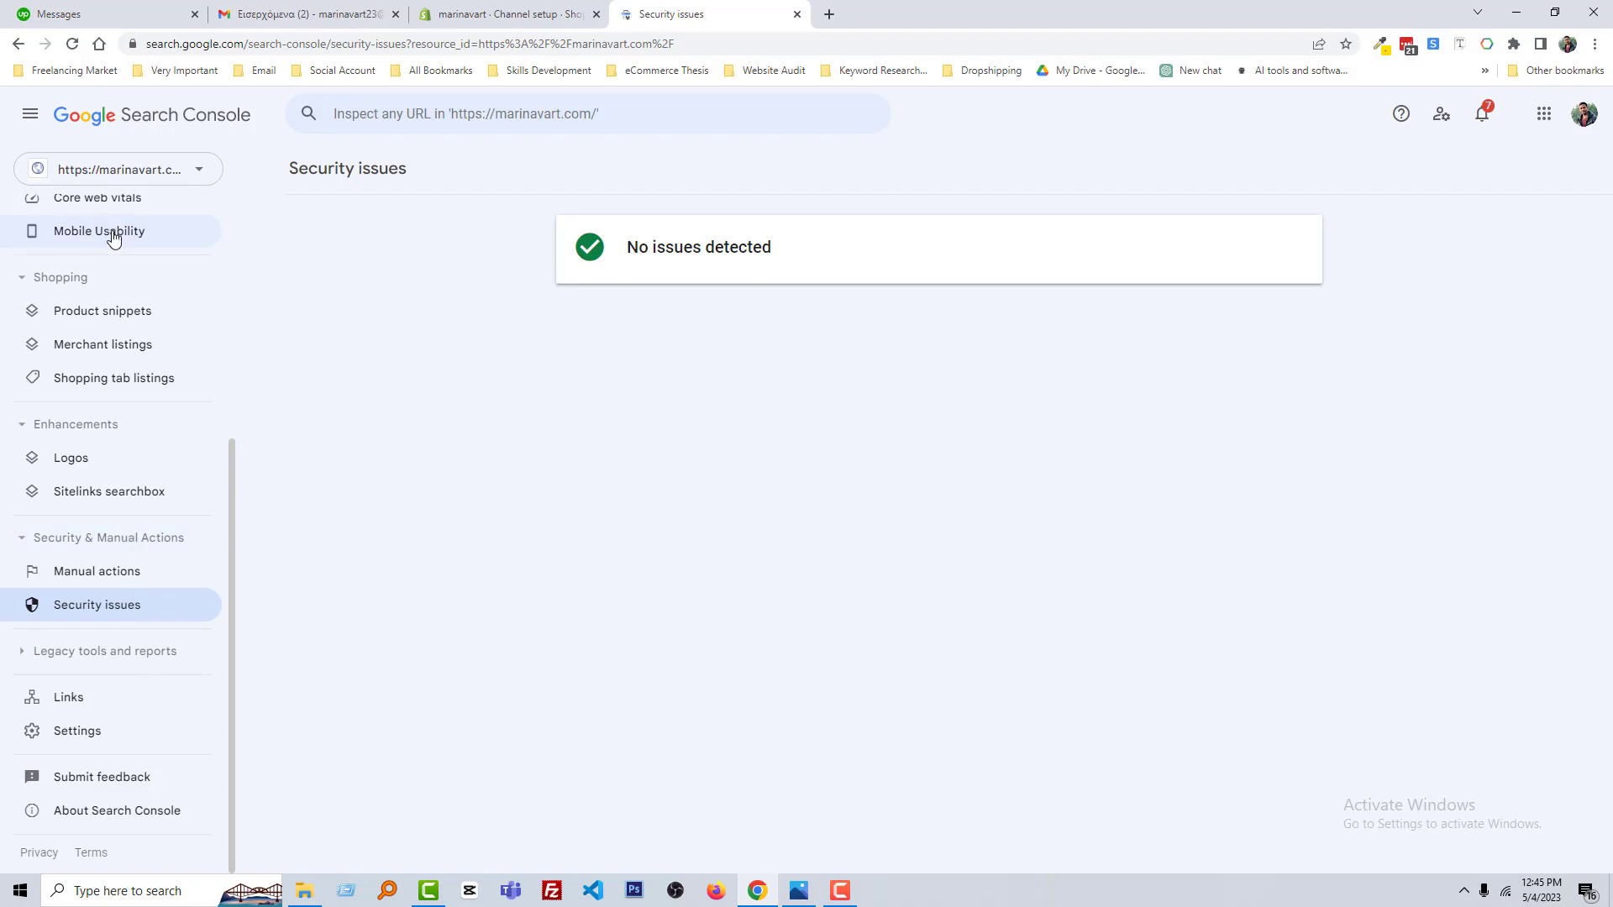
key("alt+Tab")
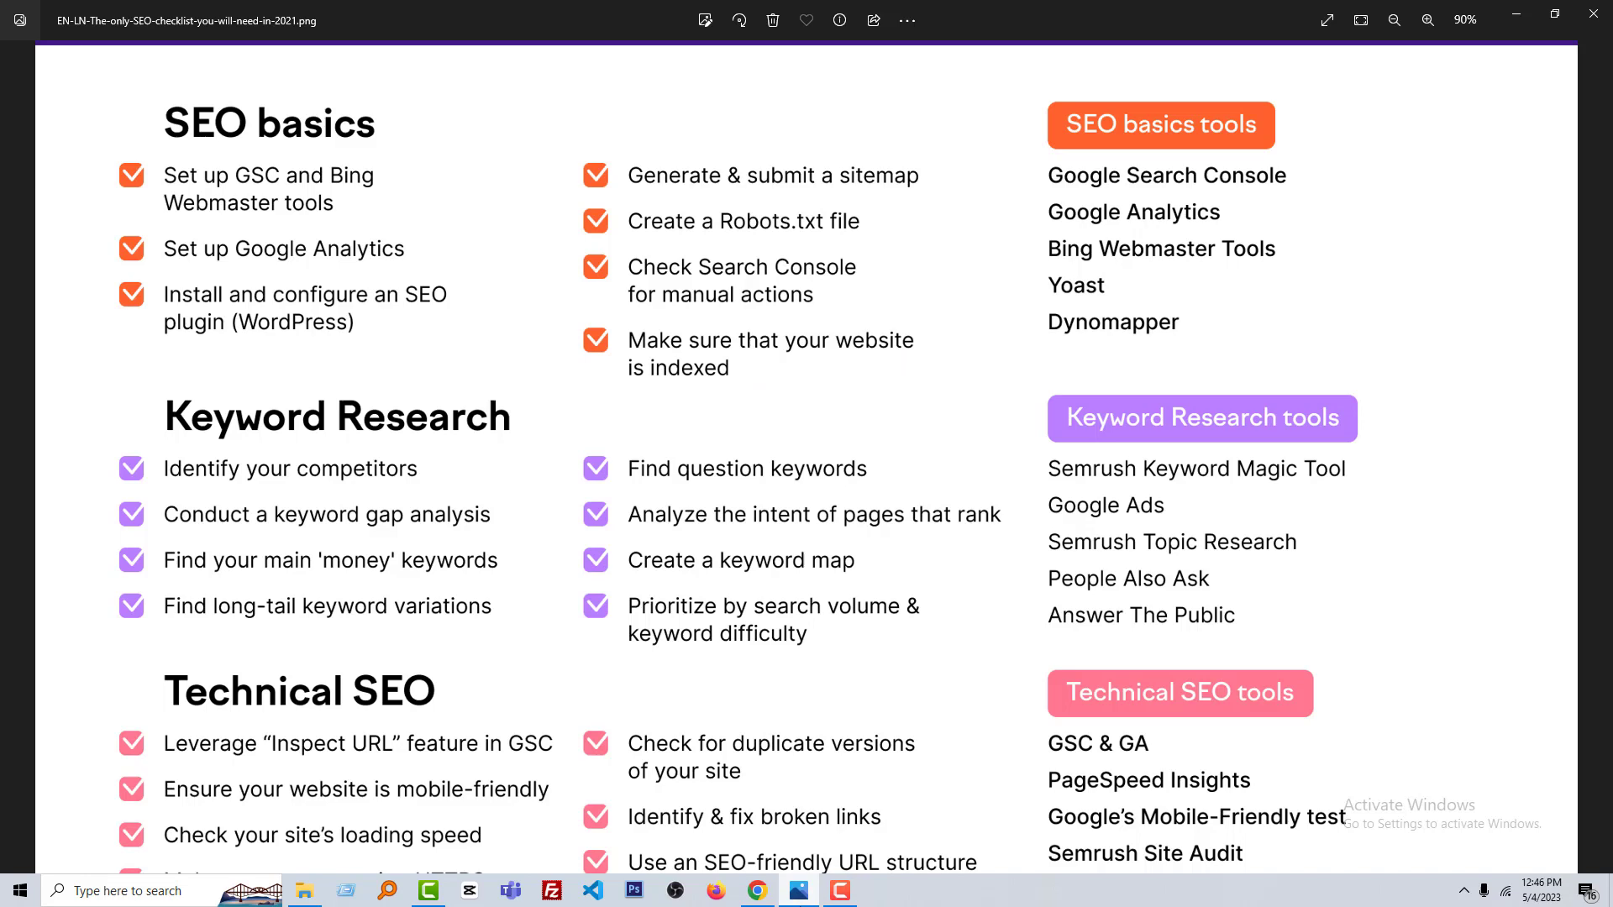
Minimize the SEO checklist image and bring up Shopify's Google channel setup page in Chrome
left_click(799, 890)
left_click(509, 554)
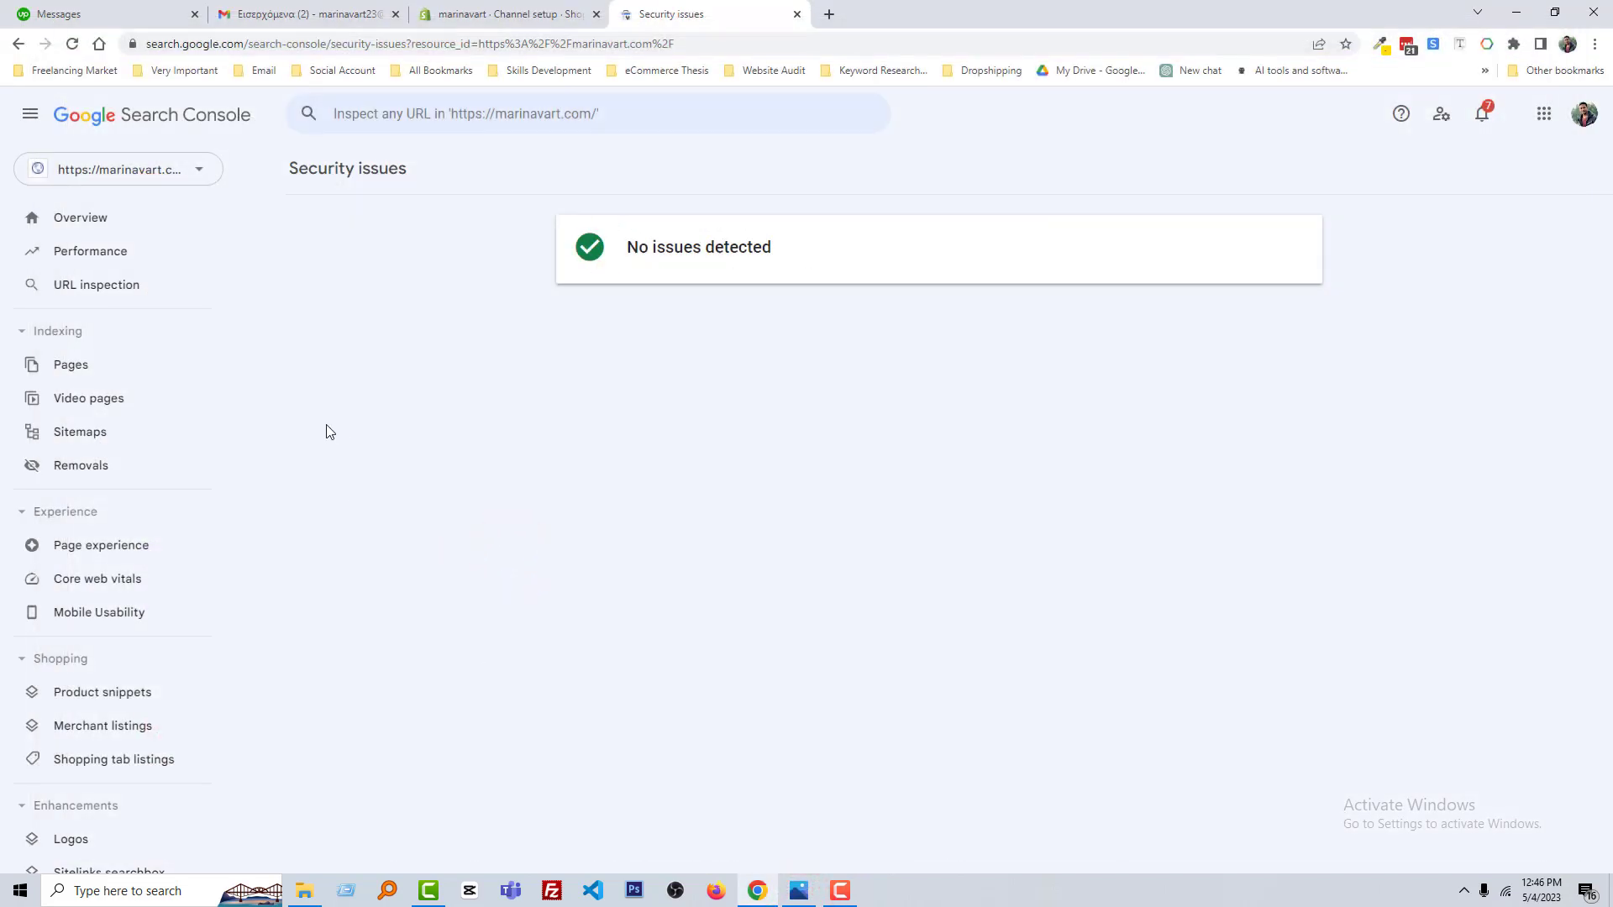
left_click(559, 8)
left_click(418, 448)
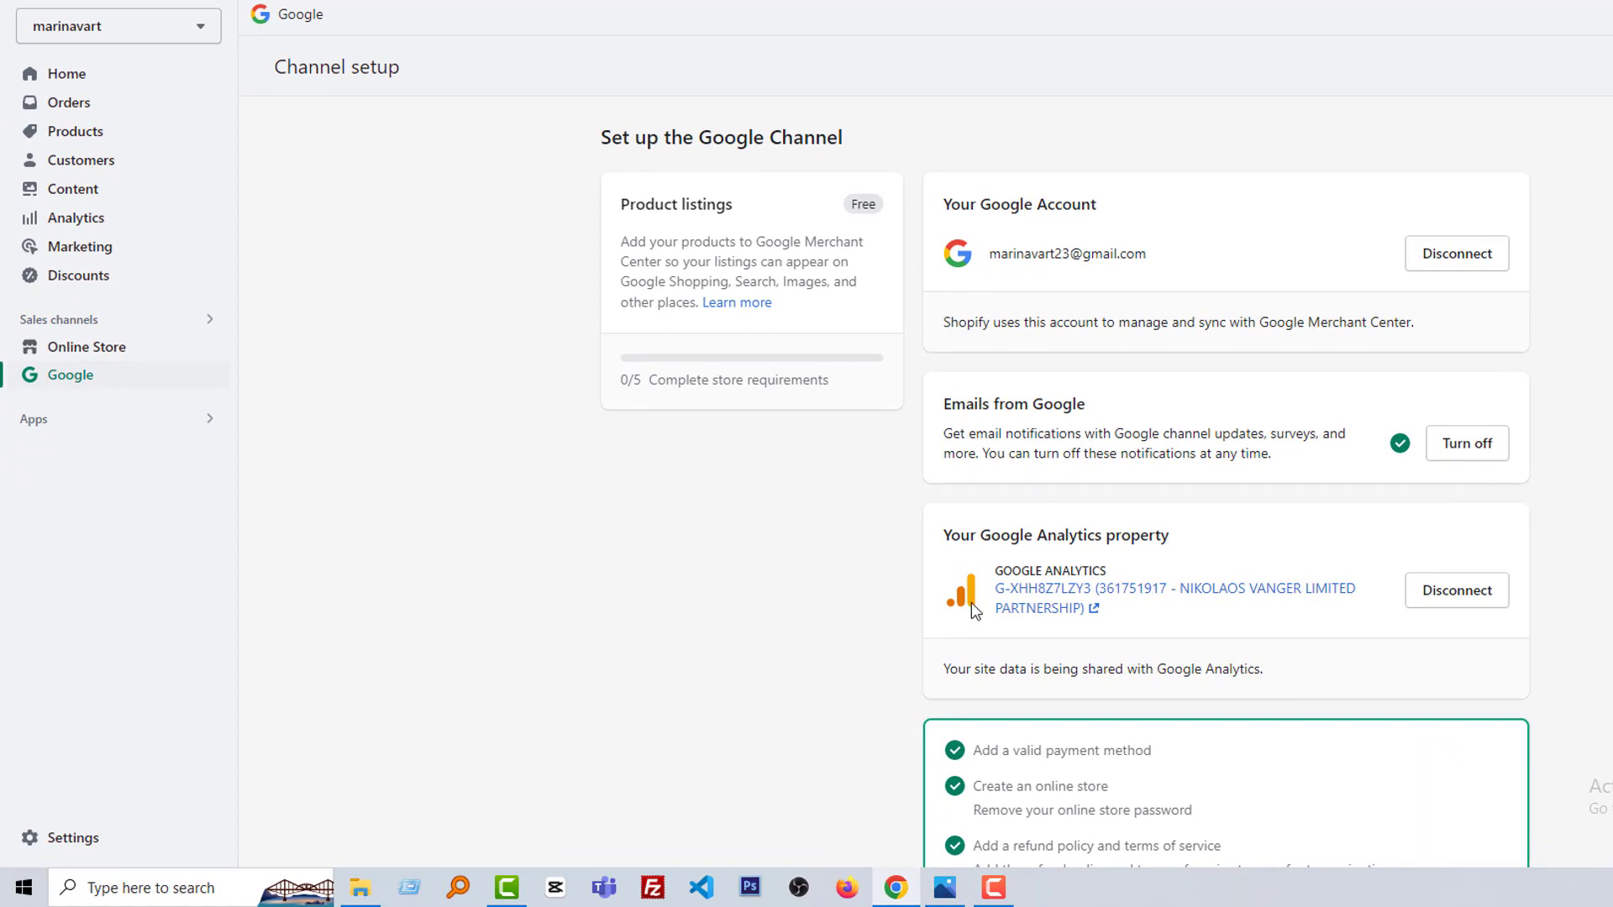
Confirm the online store's contact information has been added, bringing product listings to 1/5
scroll(1580, 601, "down", 2)
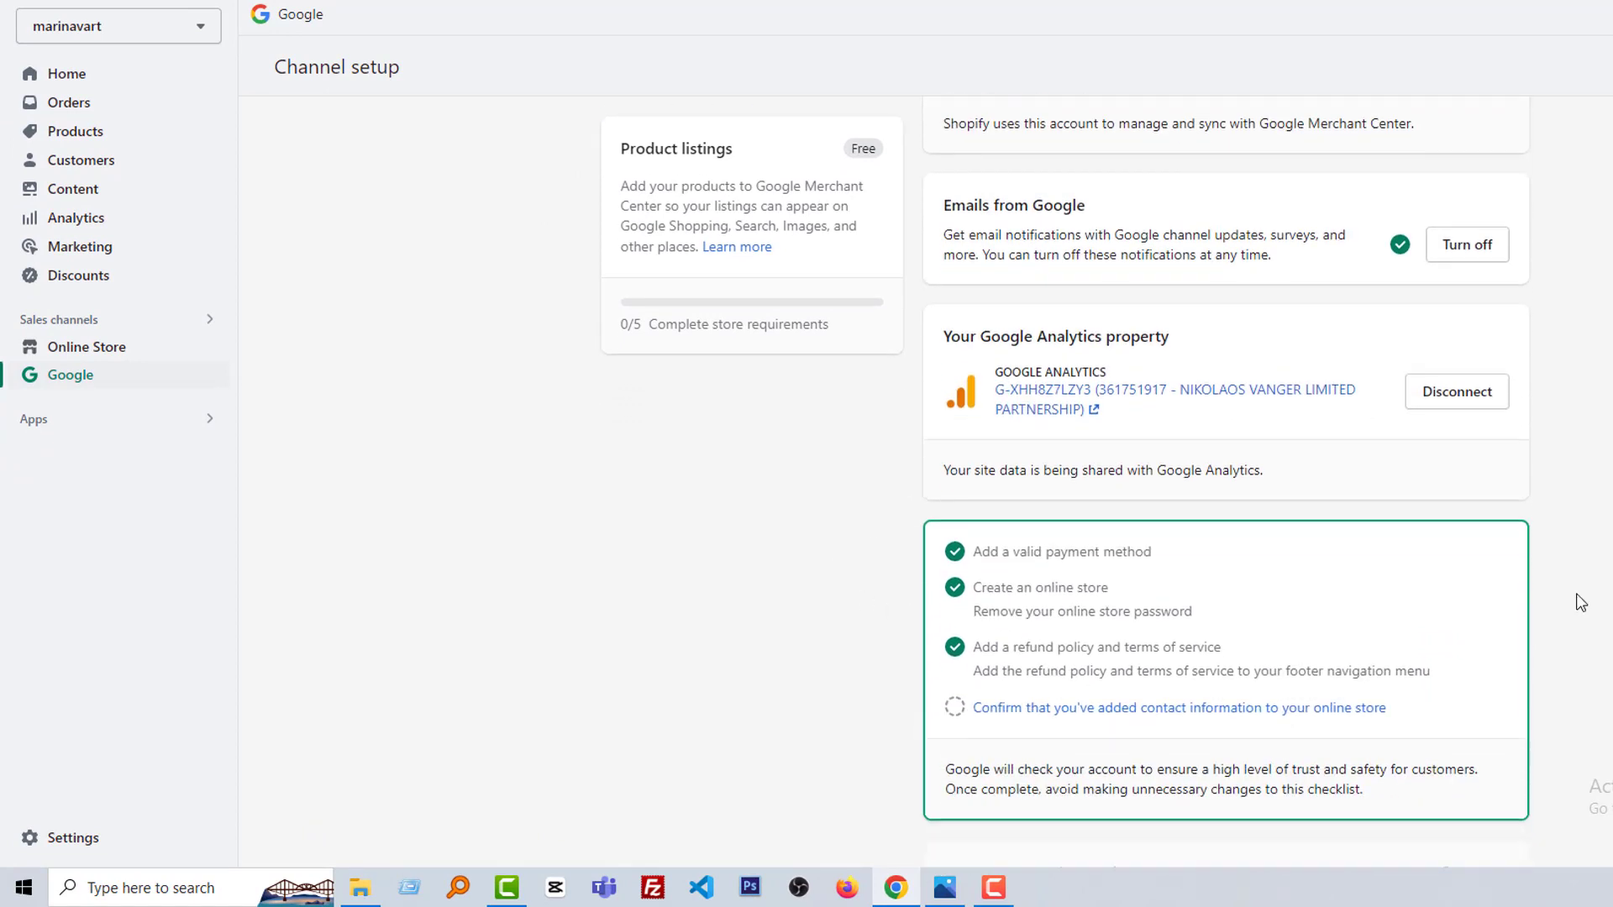
scroll(882, 521, "down", 2)
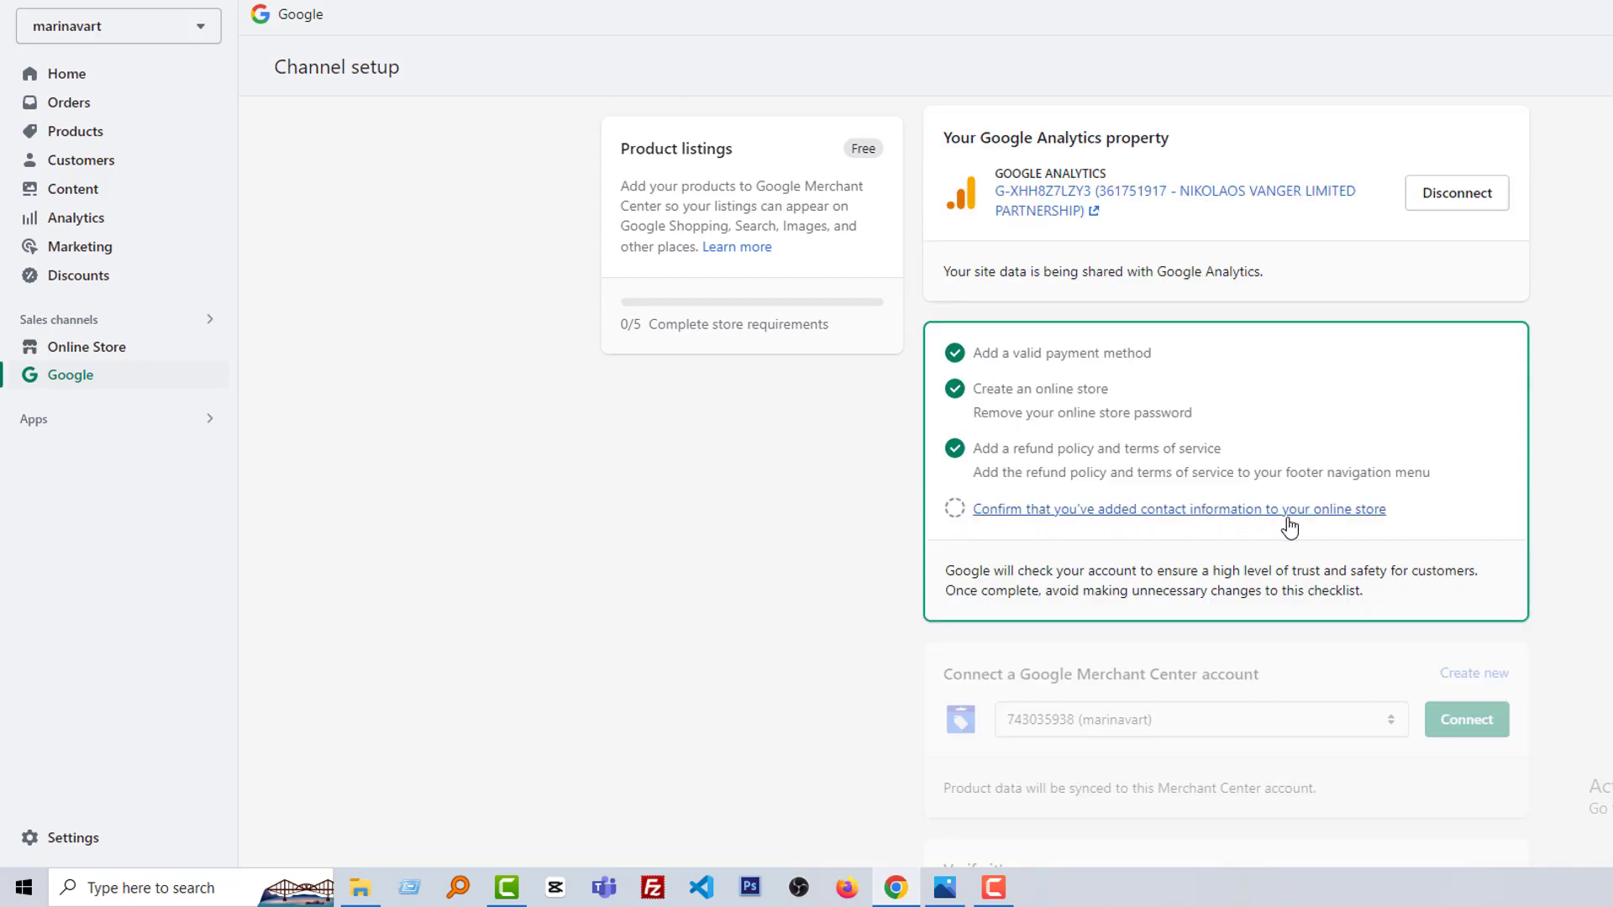
left_click(1123, 514)
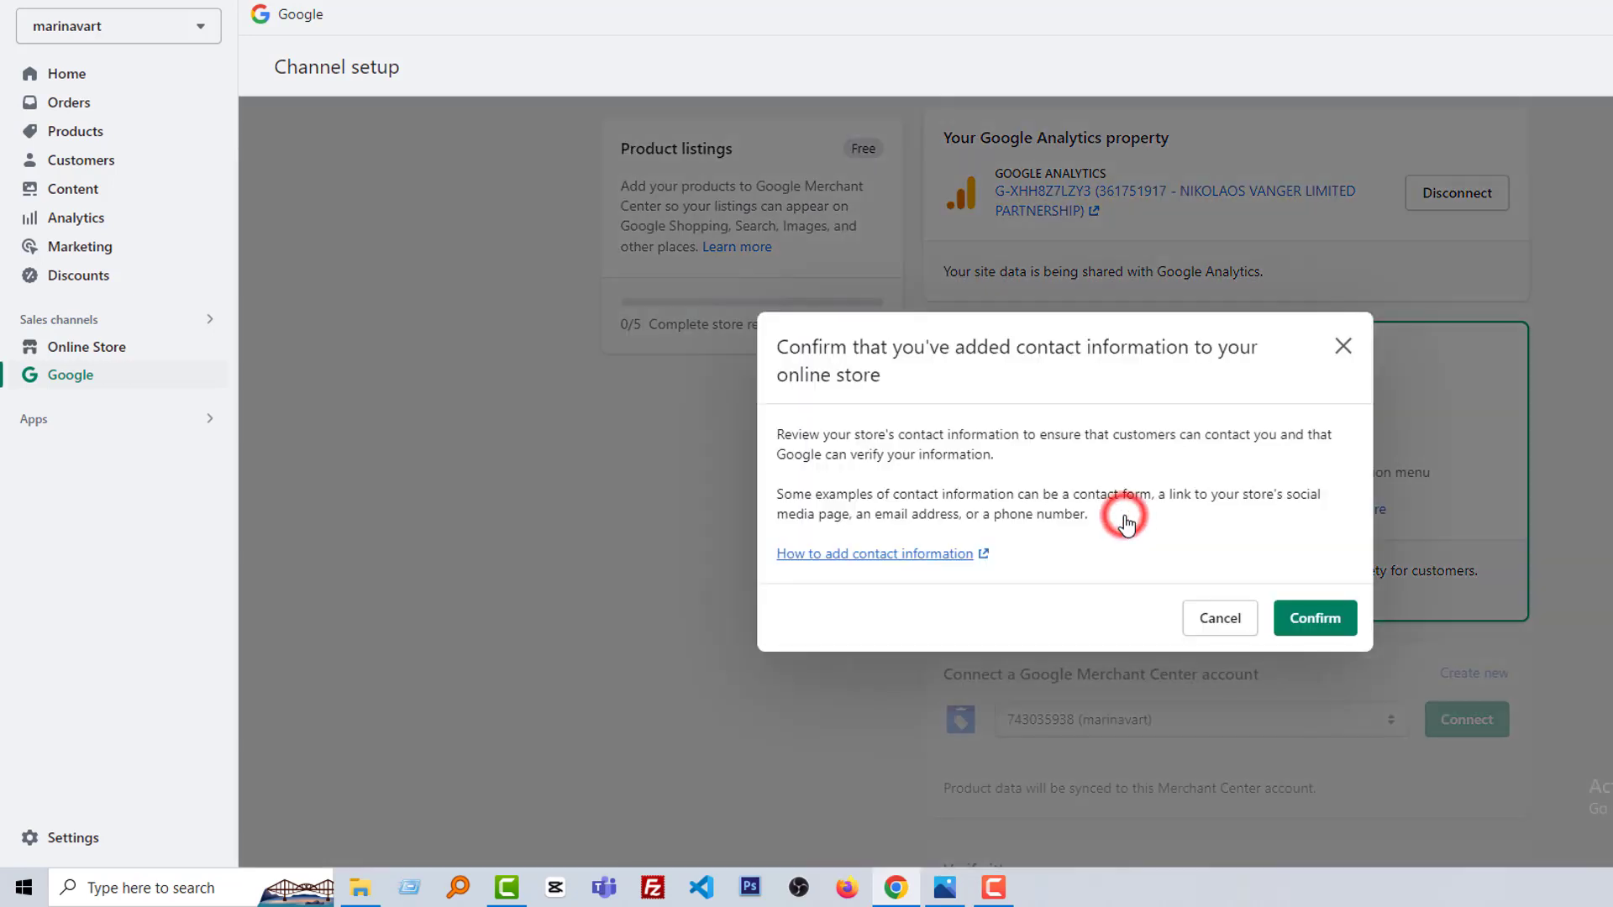
left_click(1315, 618)
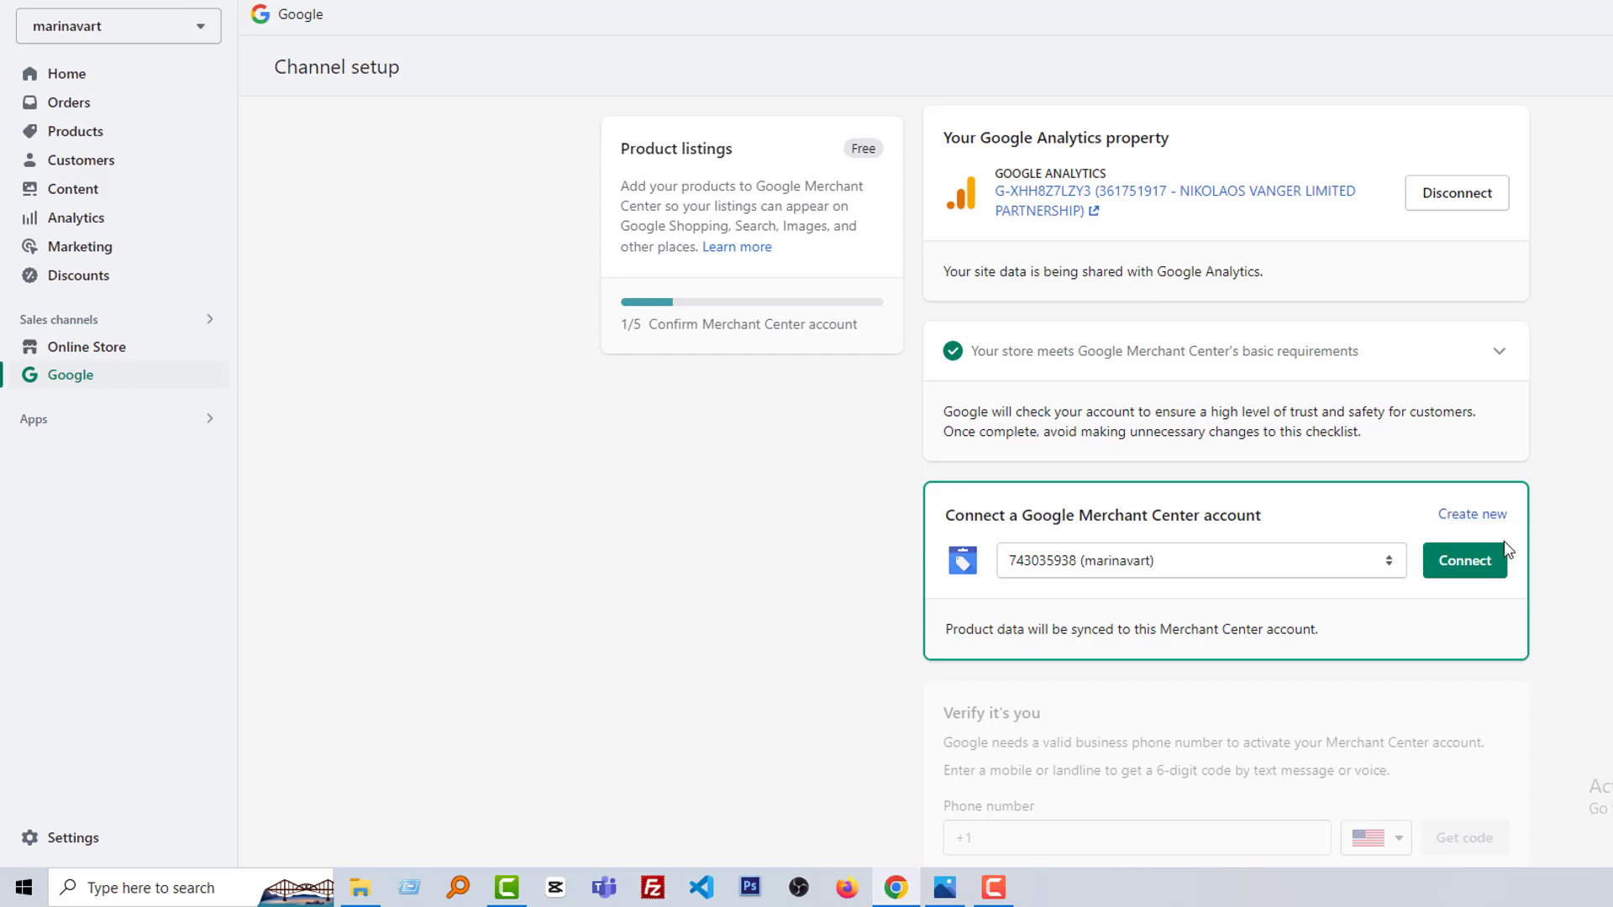
Connect the existing Merchant Center account, reaching 3/5 with phone verified
left_click(1279, 560)
left_click(1279, 560)
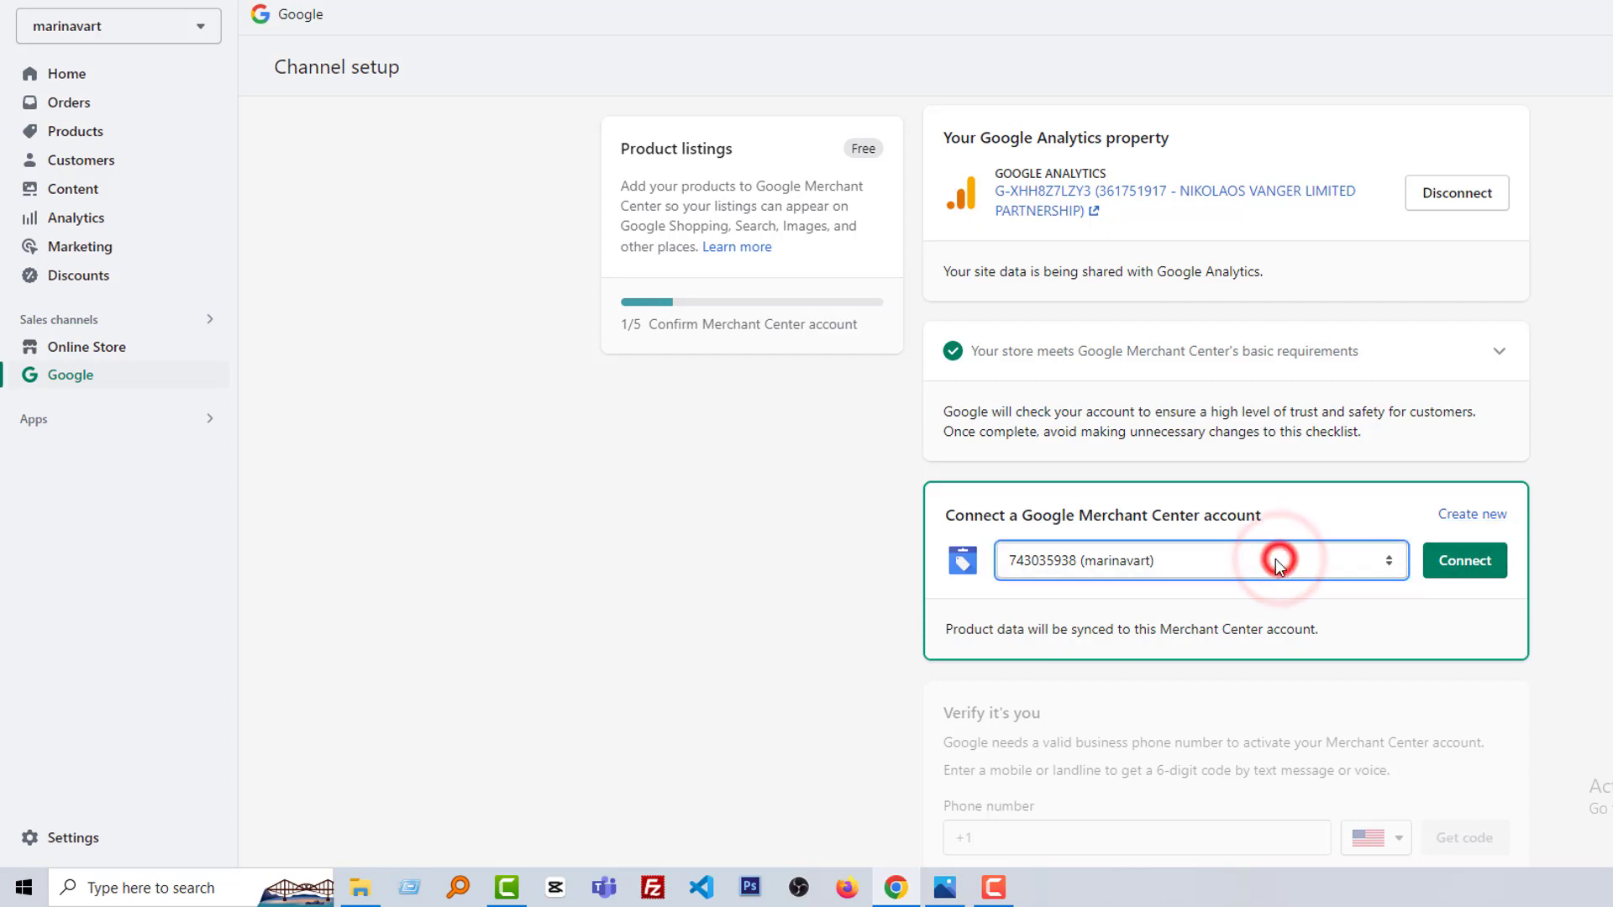
left_click(1466, 563)
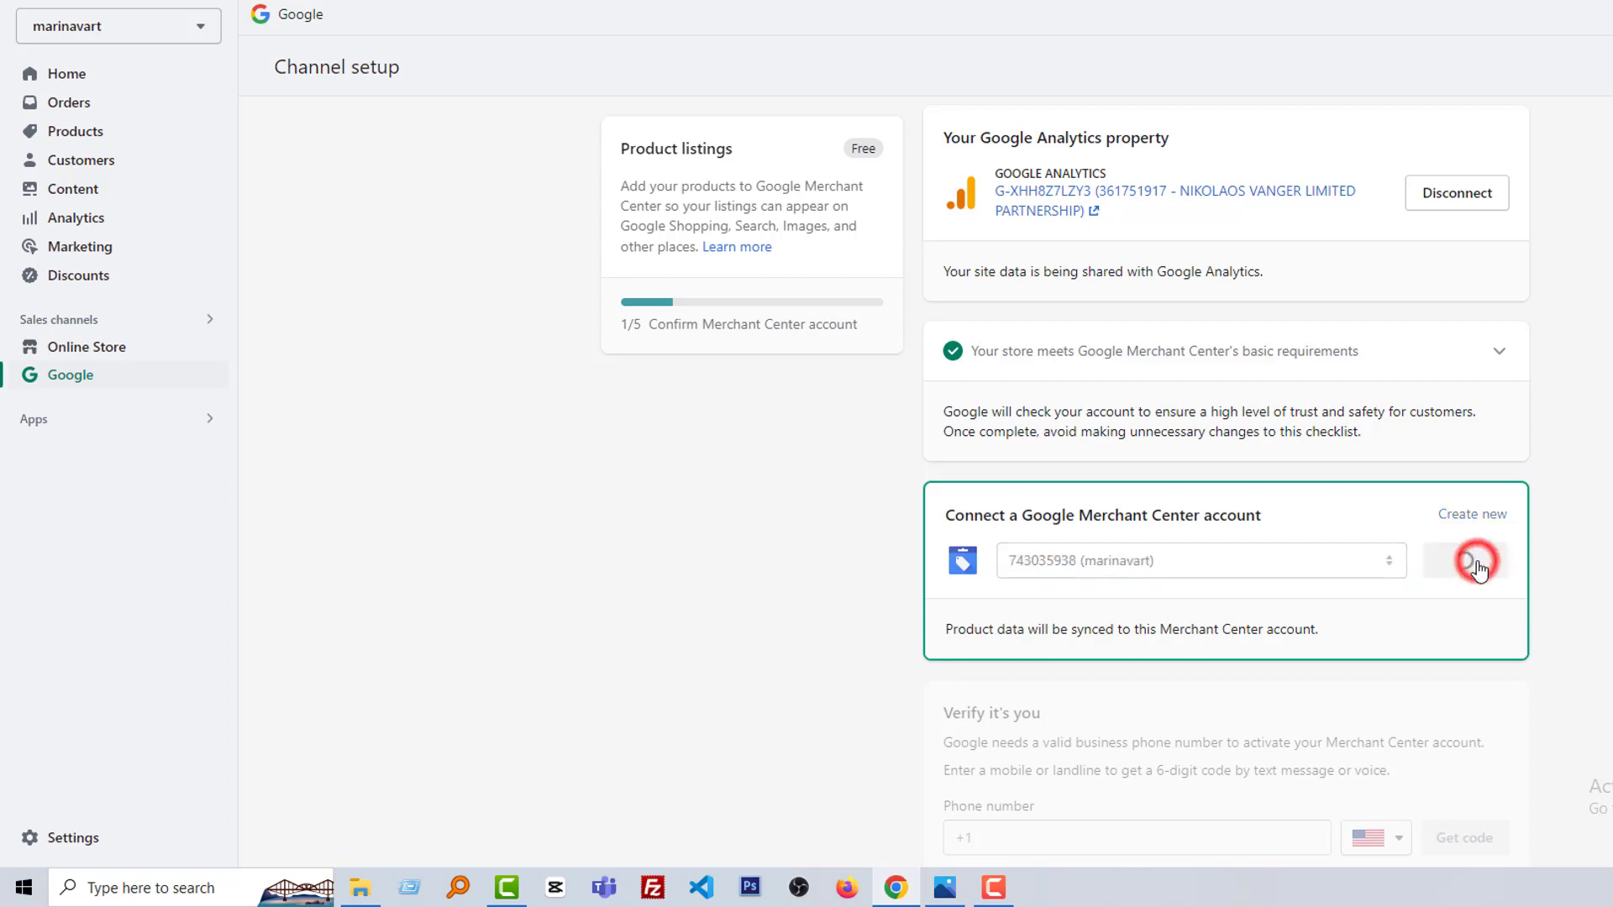
scroll(756, 572, "down", 3)
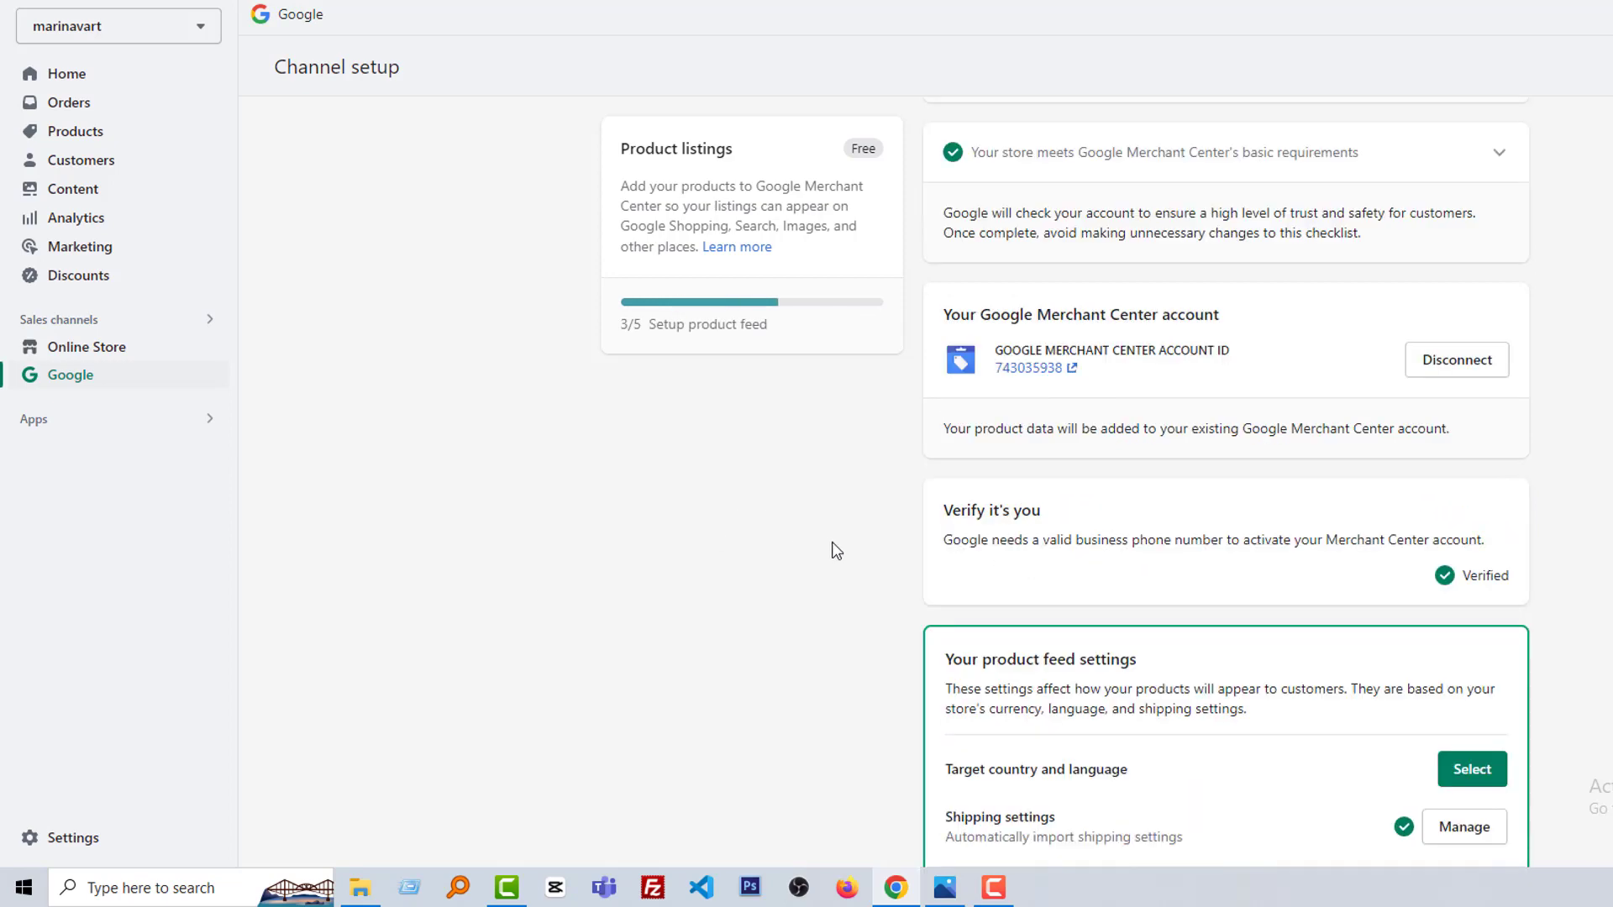
scroll(774, 538, "down", 2)
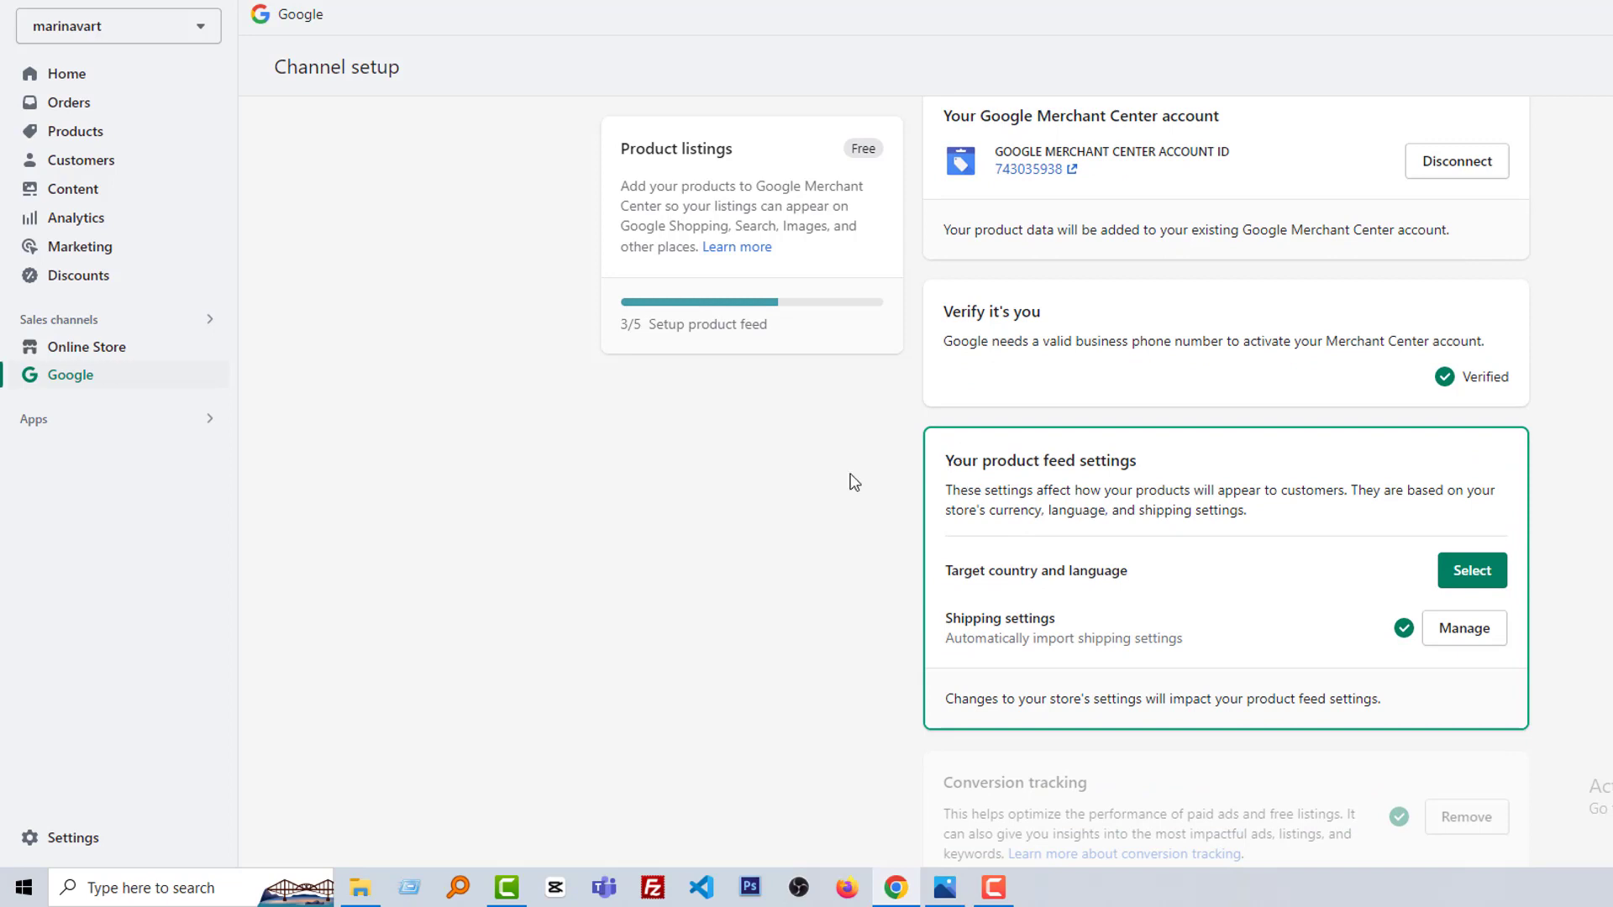
scroll(855, 477, "down", 1)
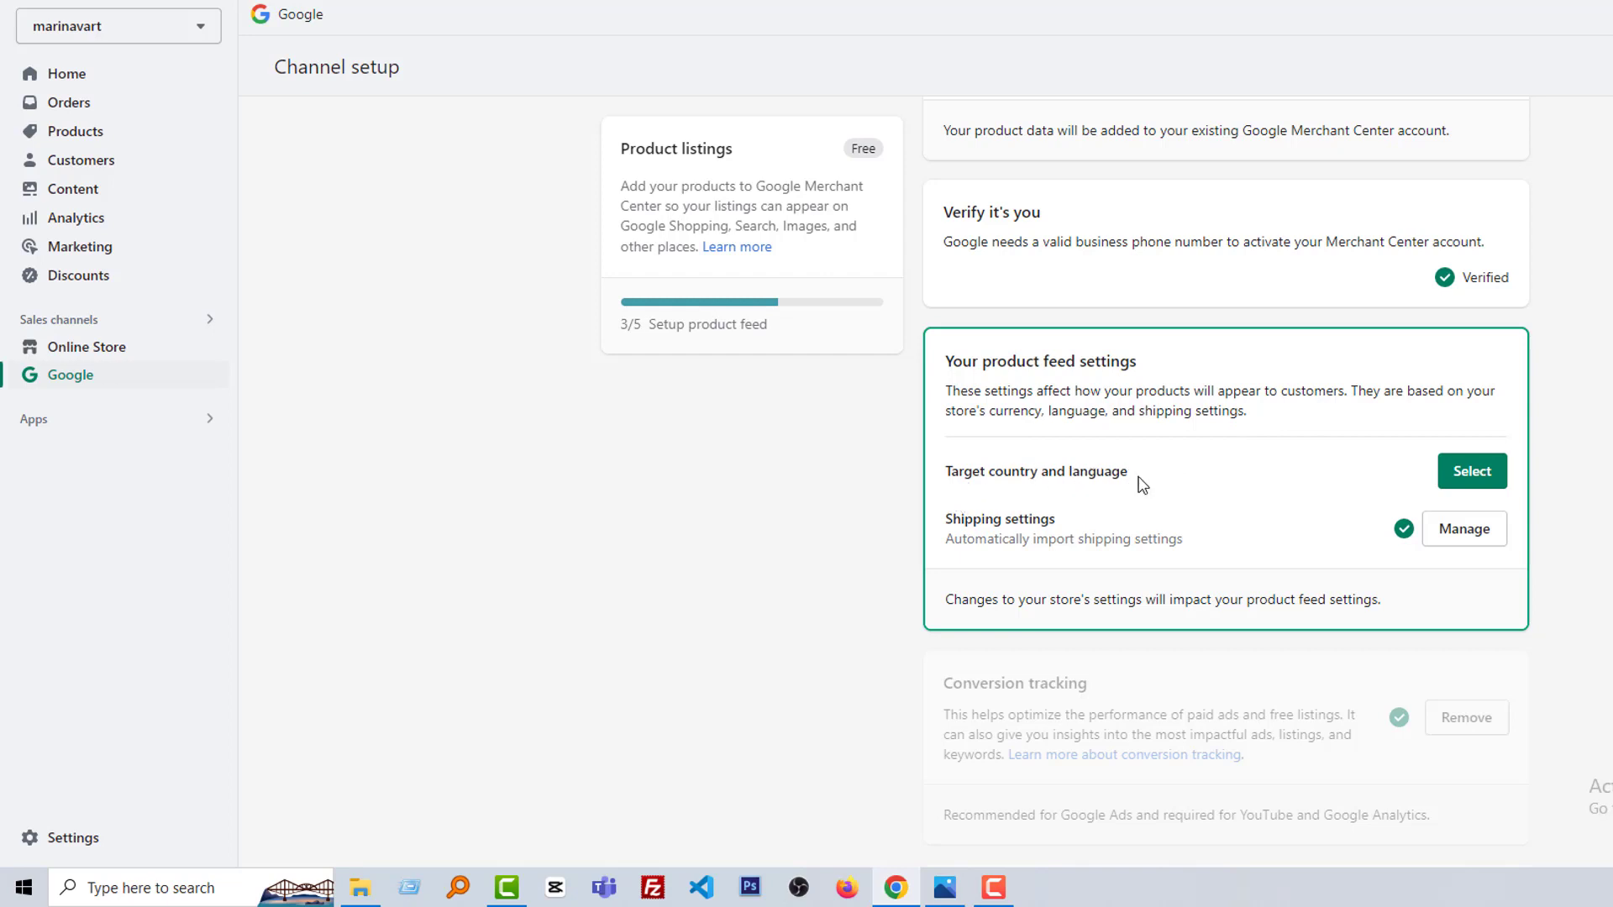
Save Greece as the target country and English as the feed language
left_click(1475, 473)
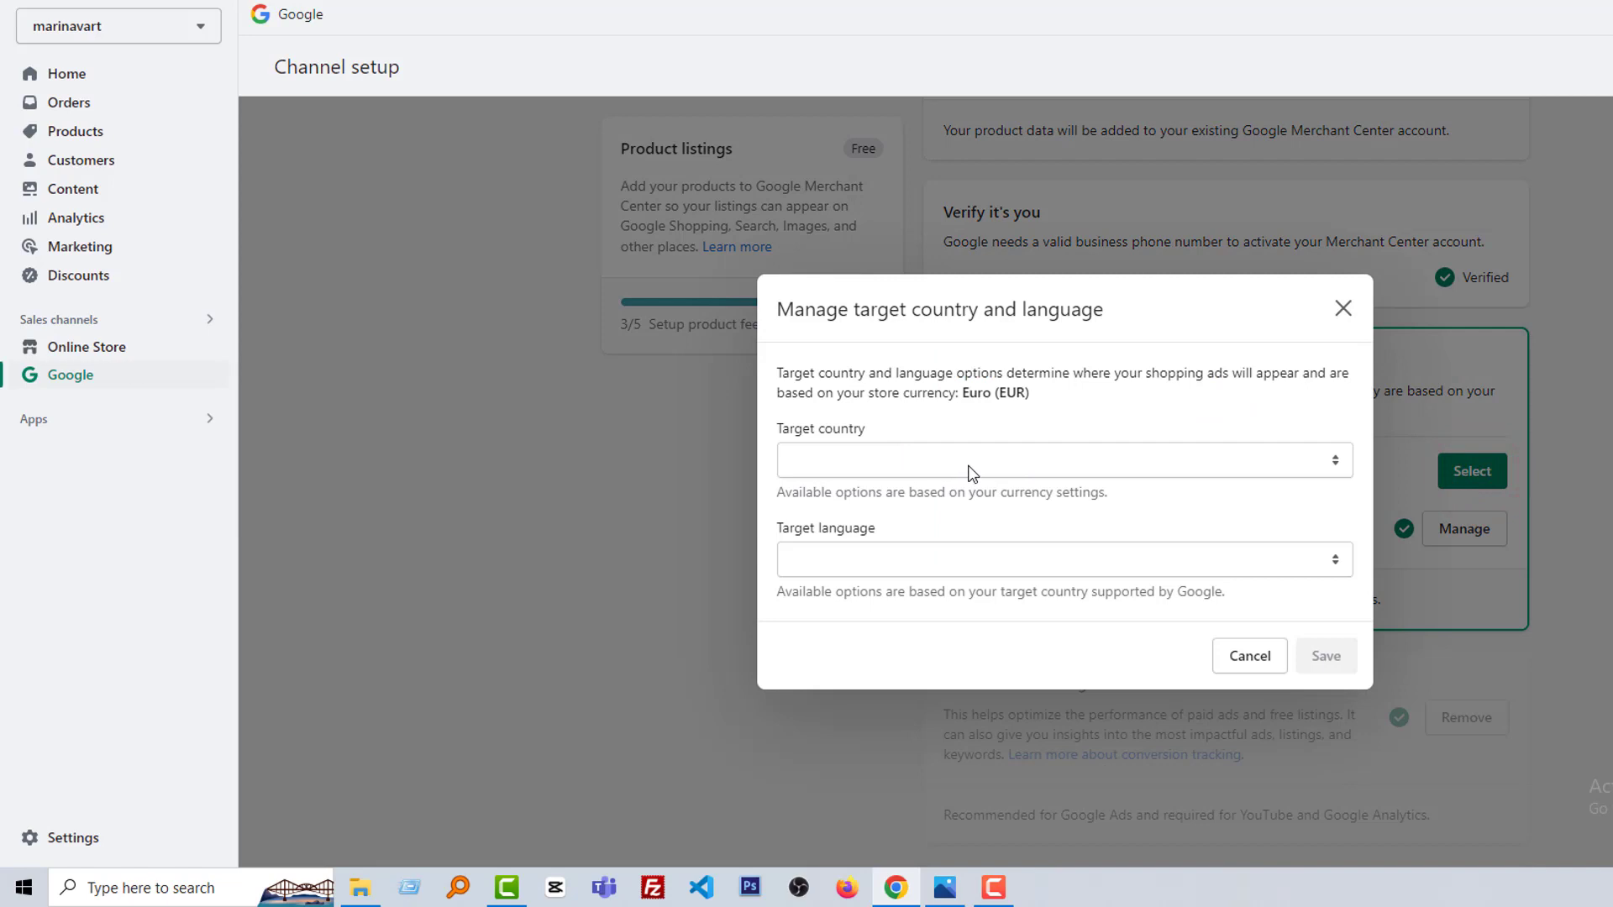
left_click(879, 561)
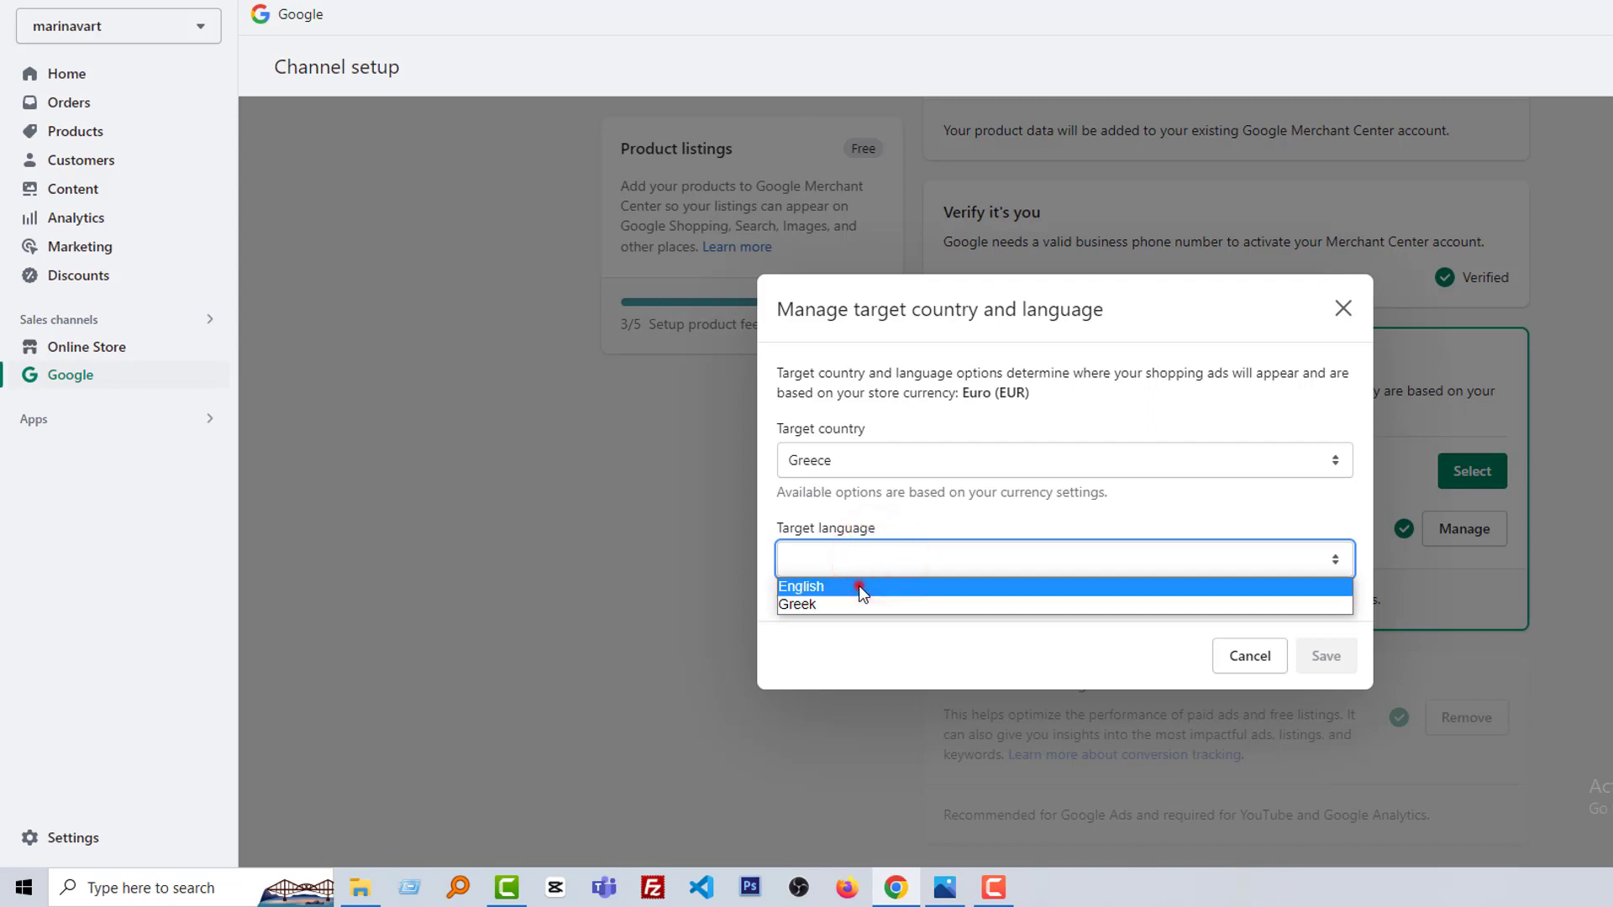
left_click(866, 586)
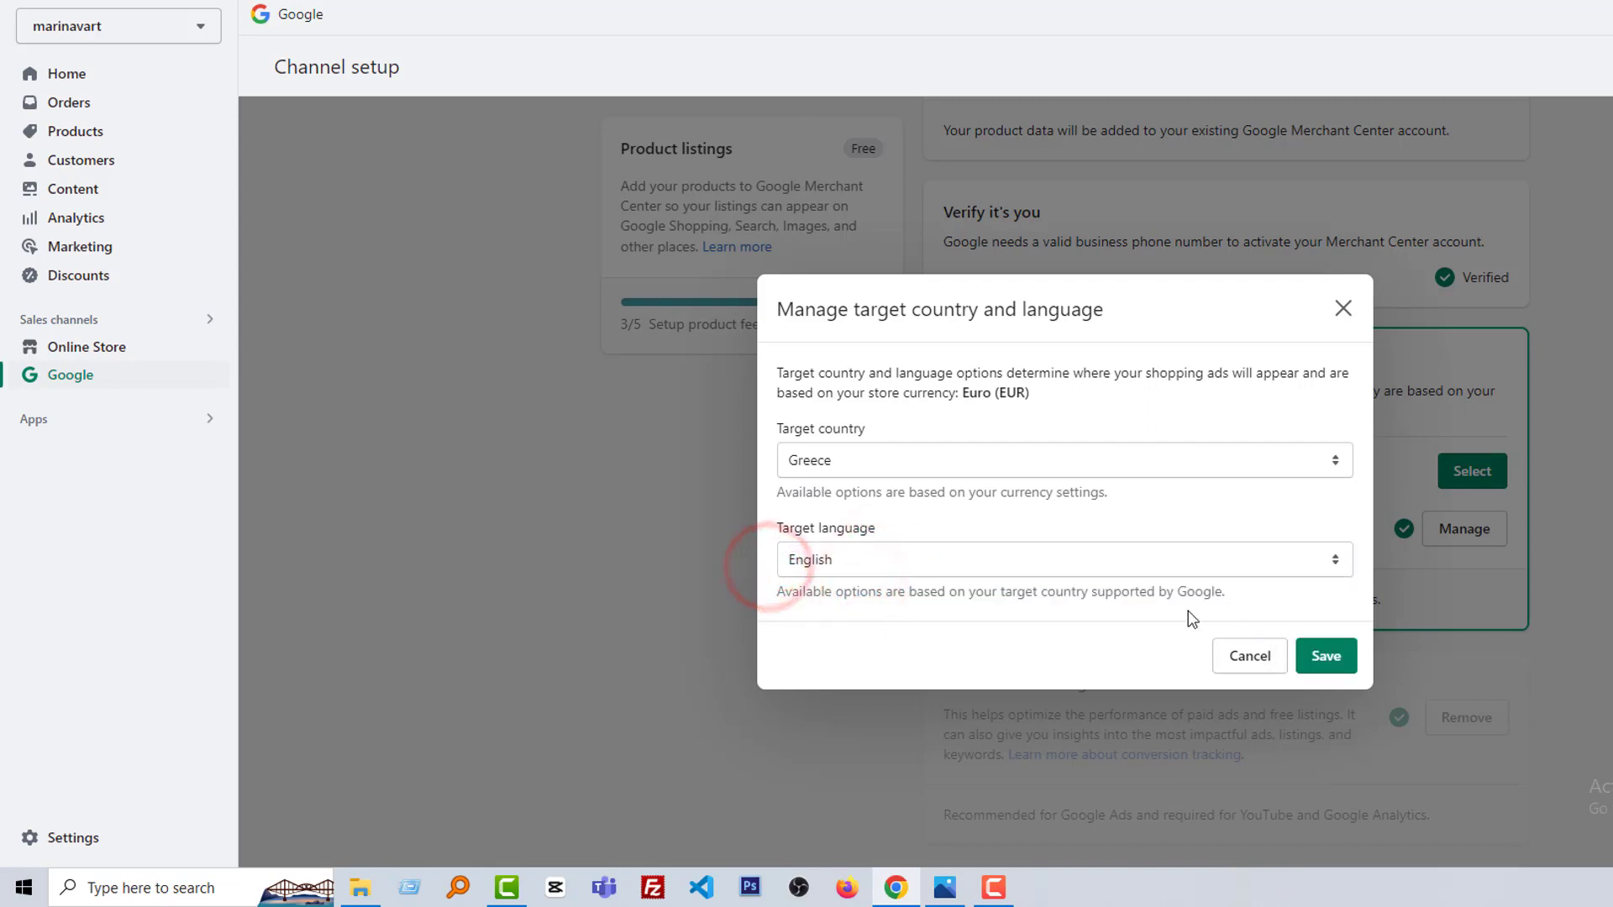
left_click(1324, 660)
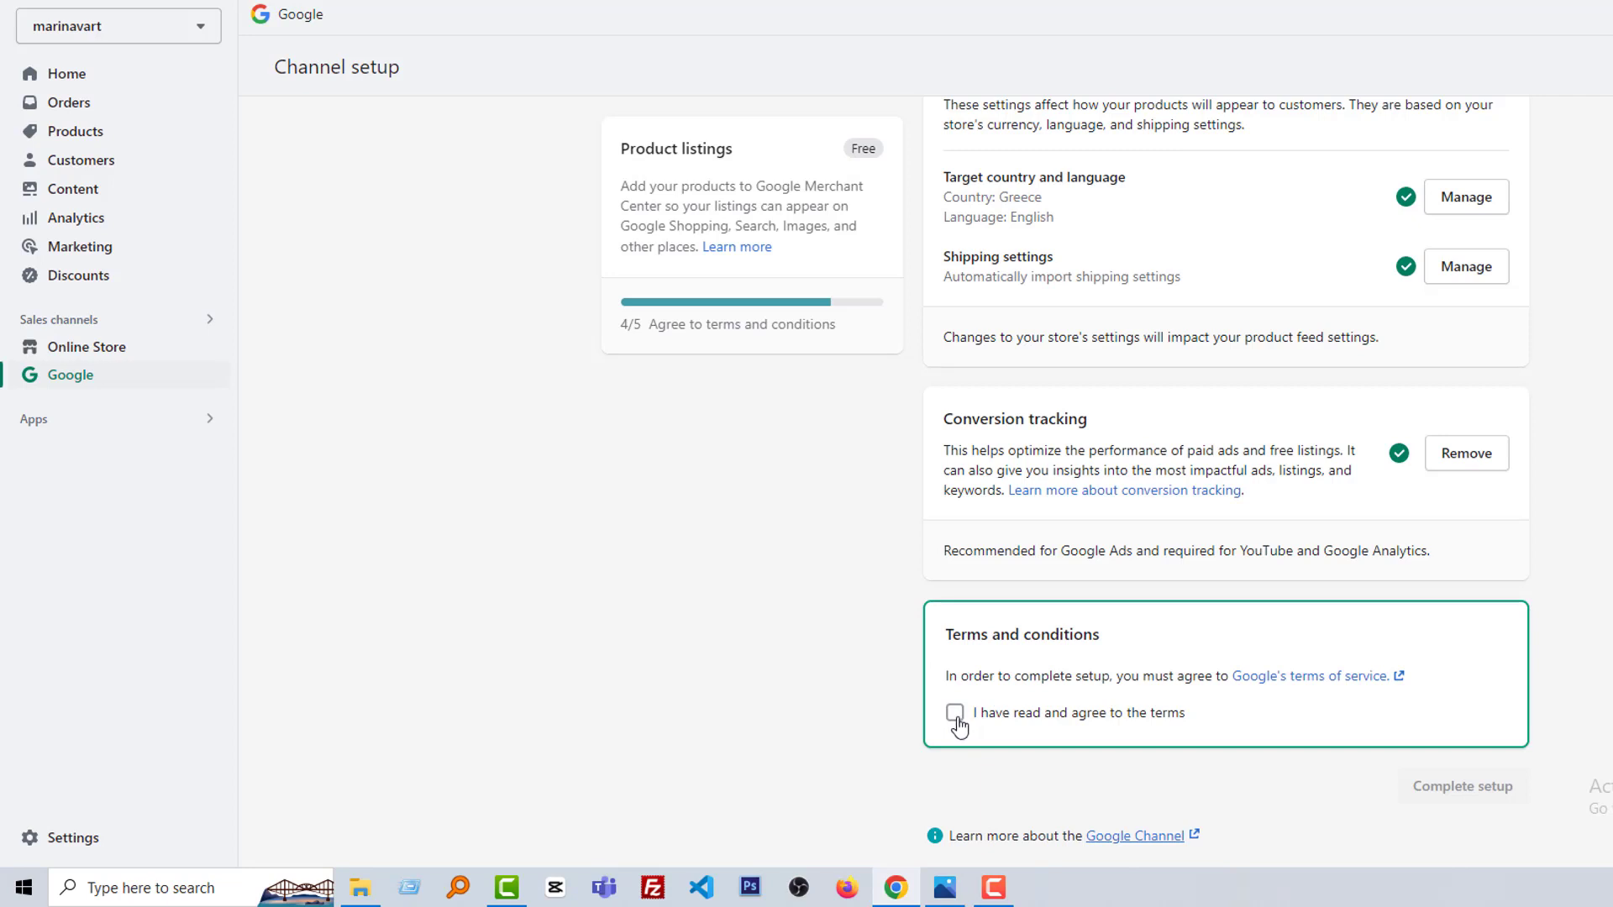
Accept Google's terms and complete the channel setup, showing Product Status with 0 products
left_click(955, 714)
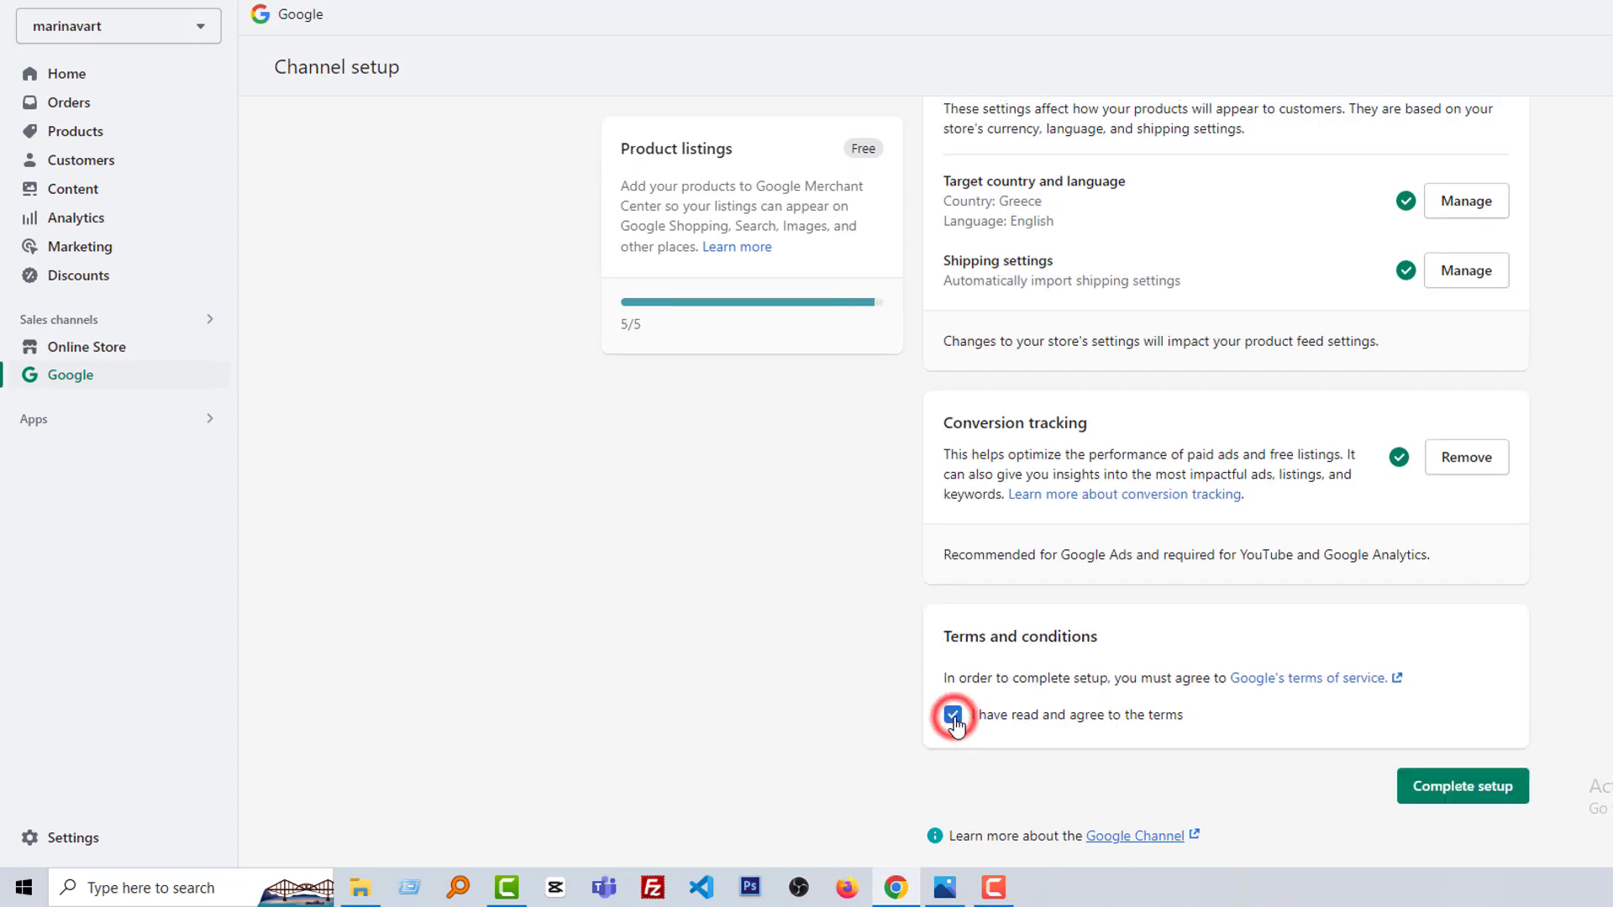
left_click(1459, 782)
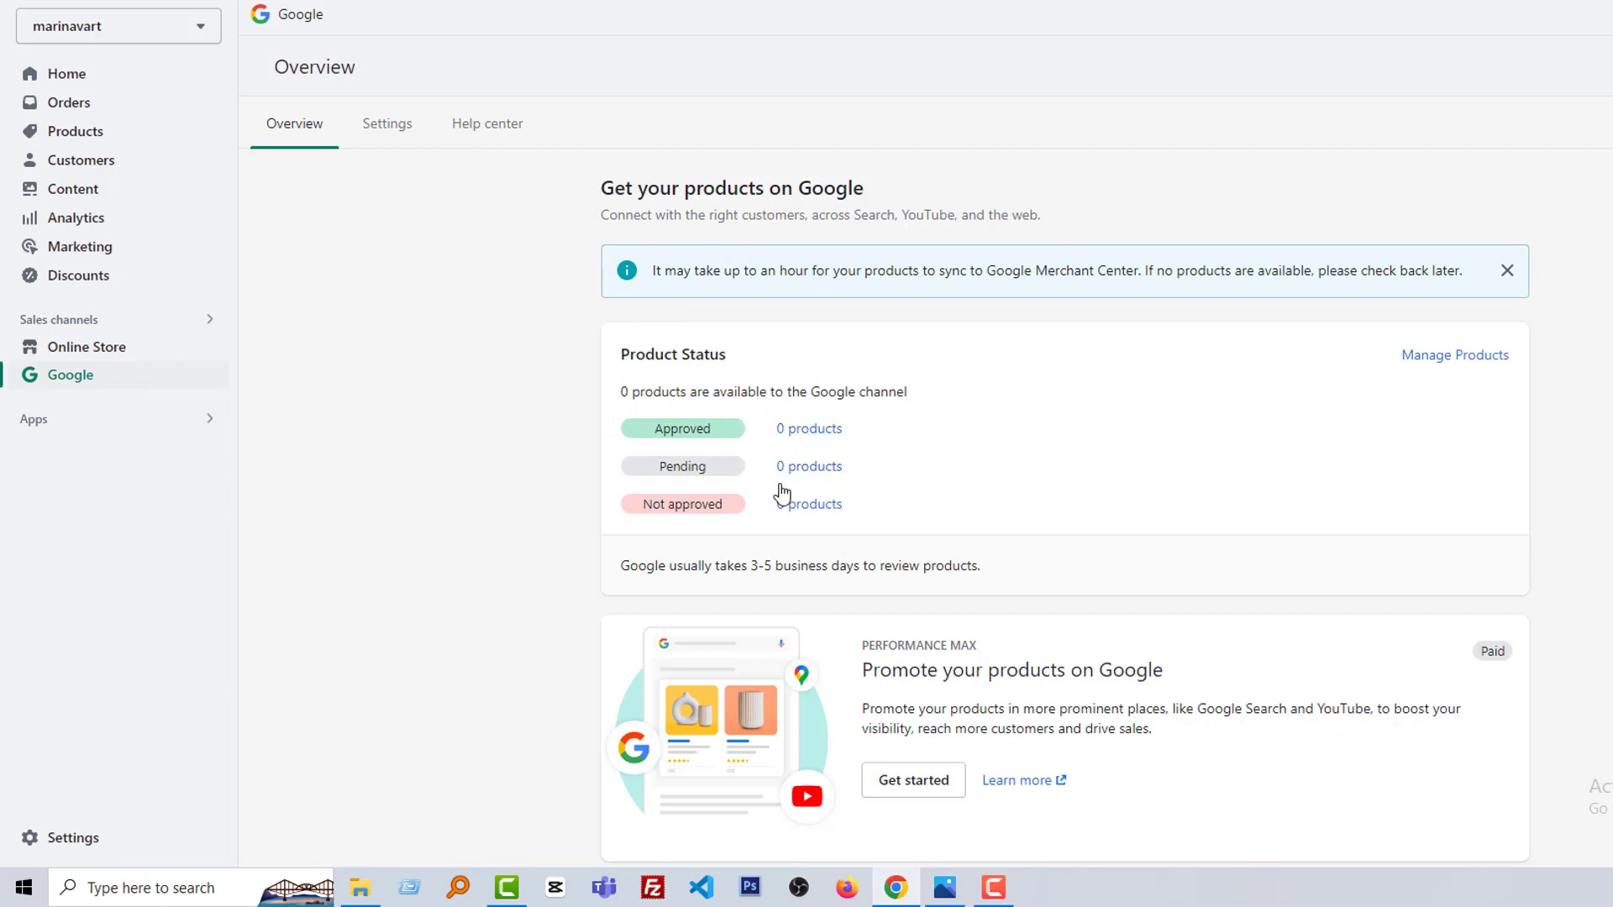
scroll(928, 498, "down", 1)
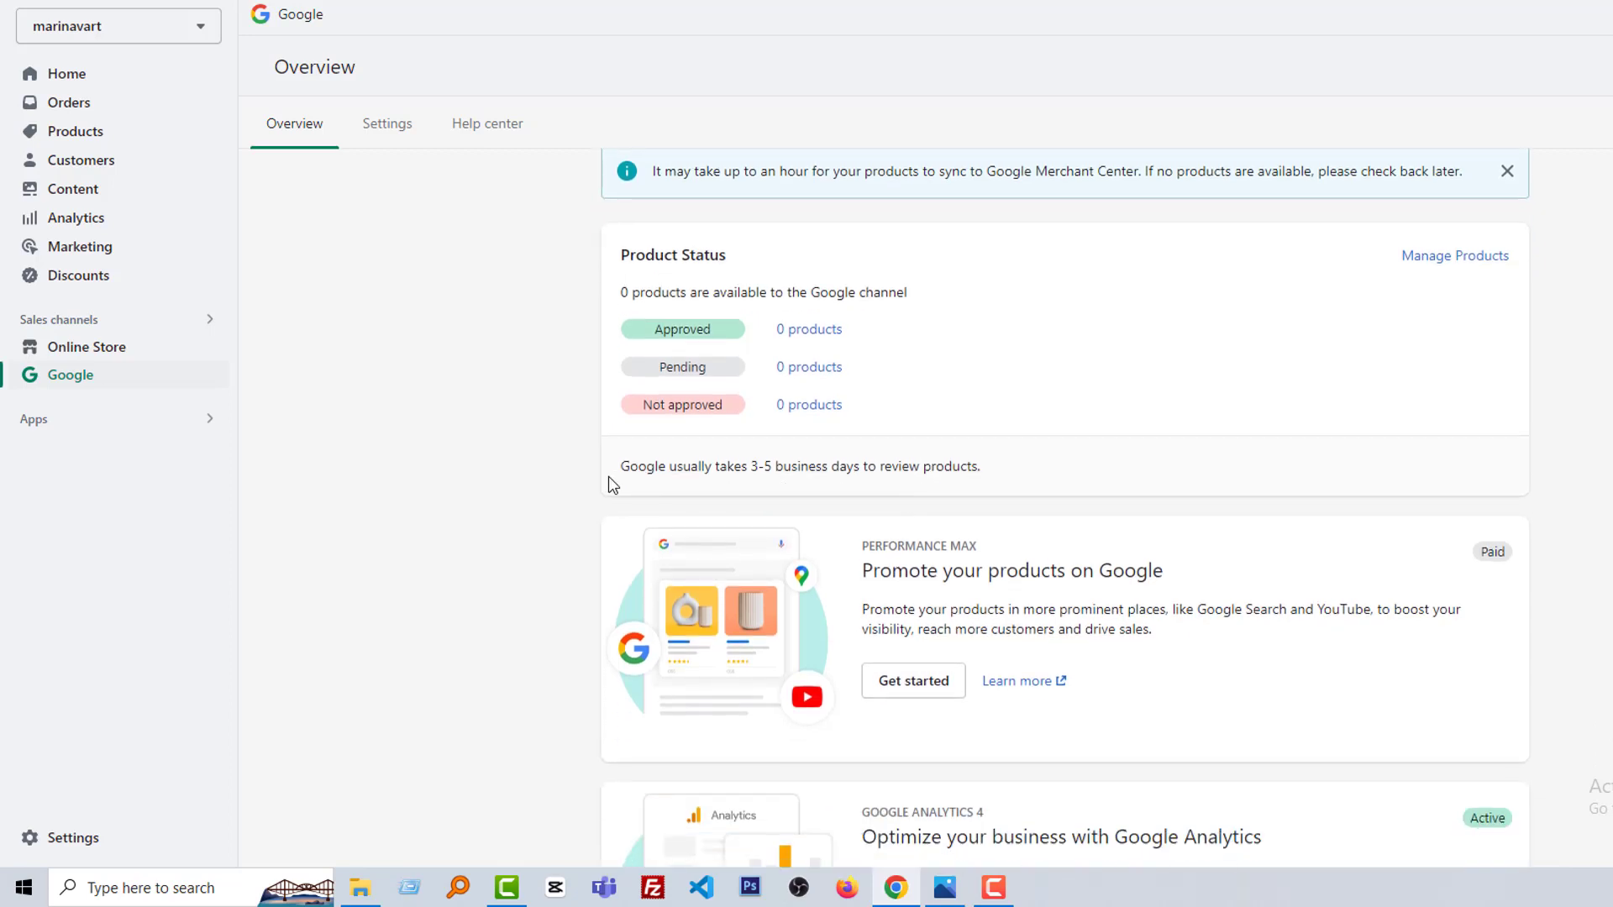
scroll(608, 483, "up", 1)
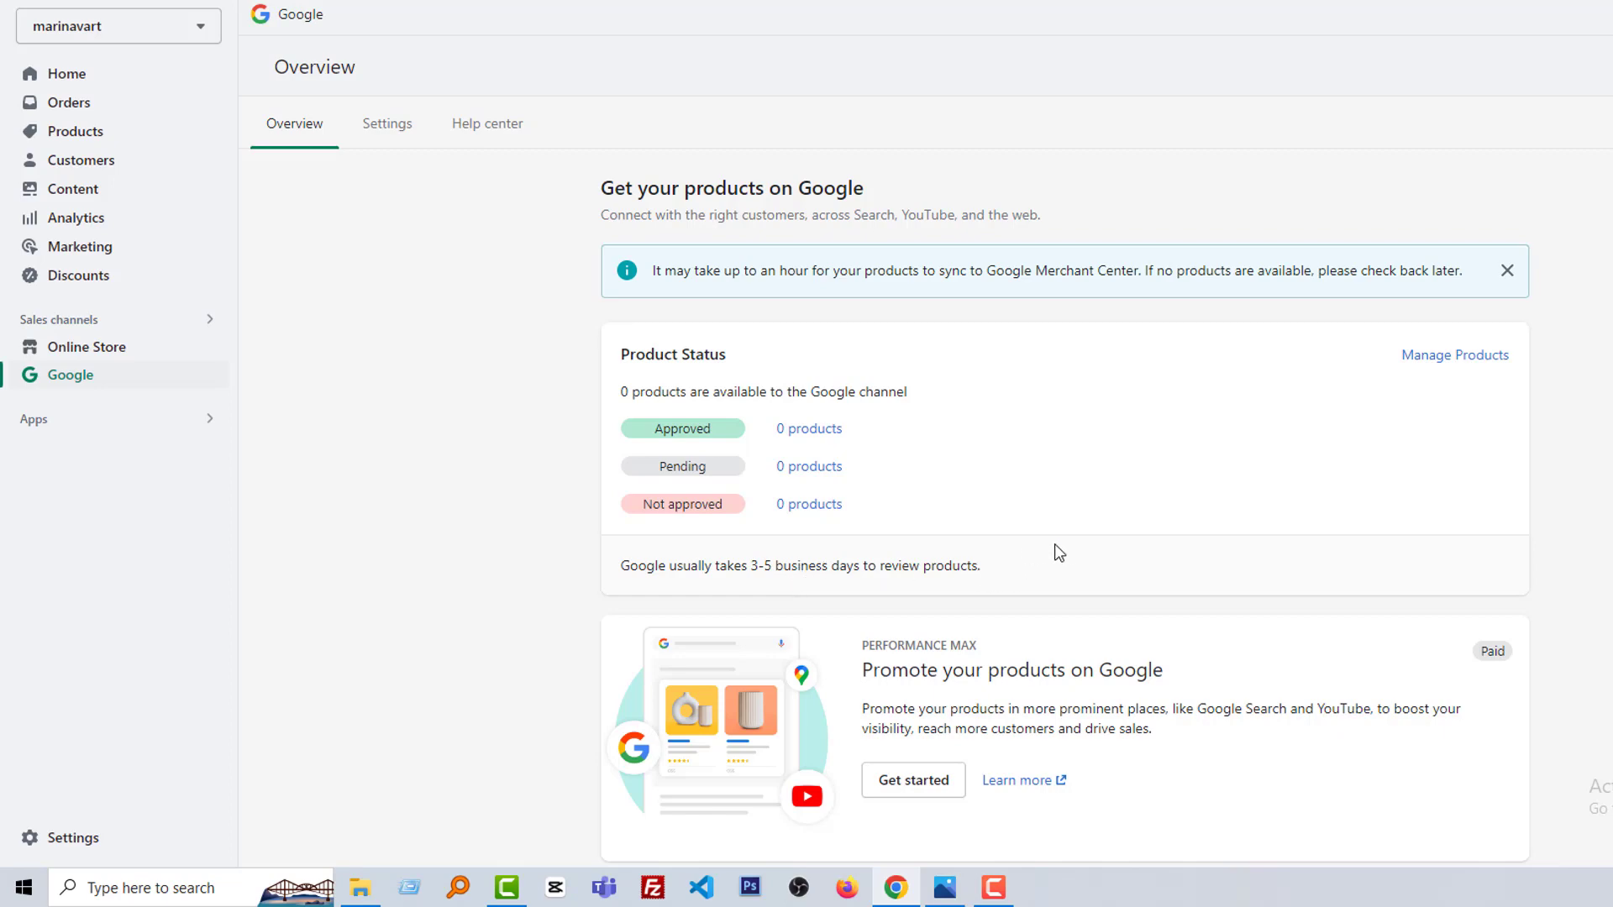
scroll(1067, 552, "down", 5)
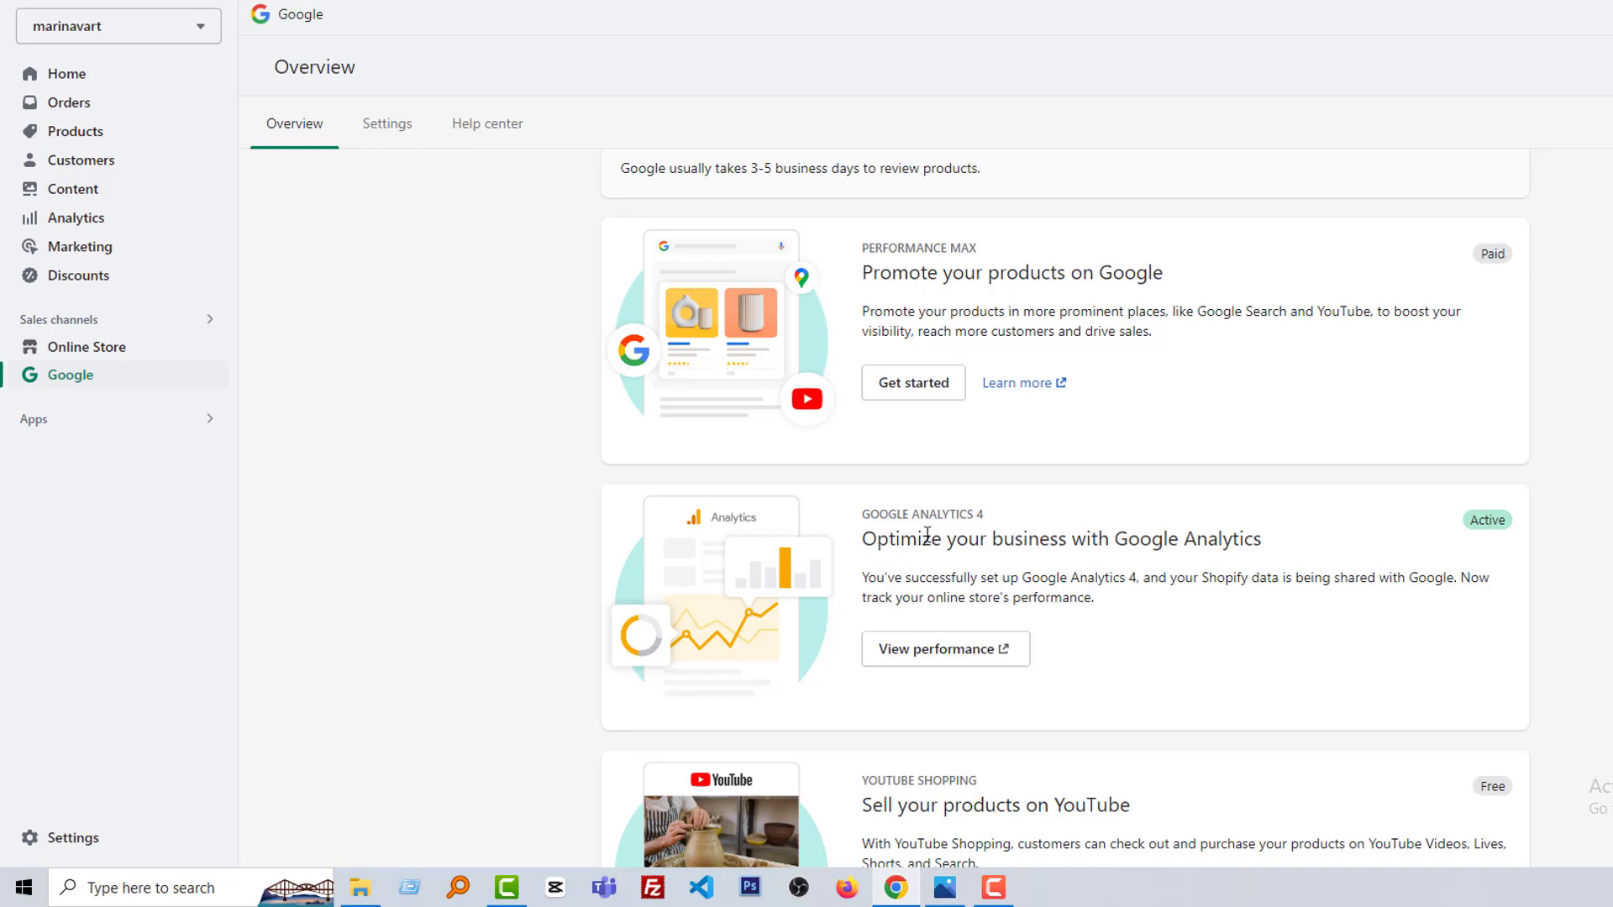
scroll(1052, 576, "down", 3)
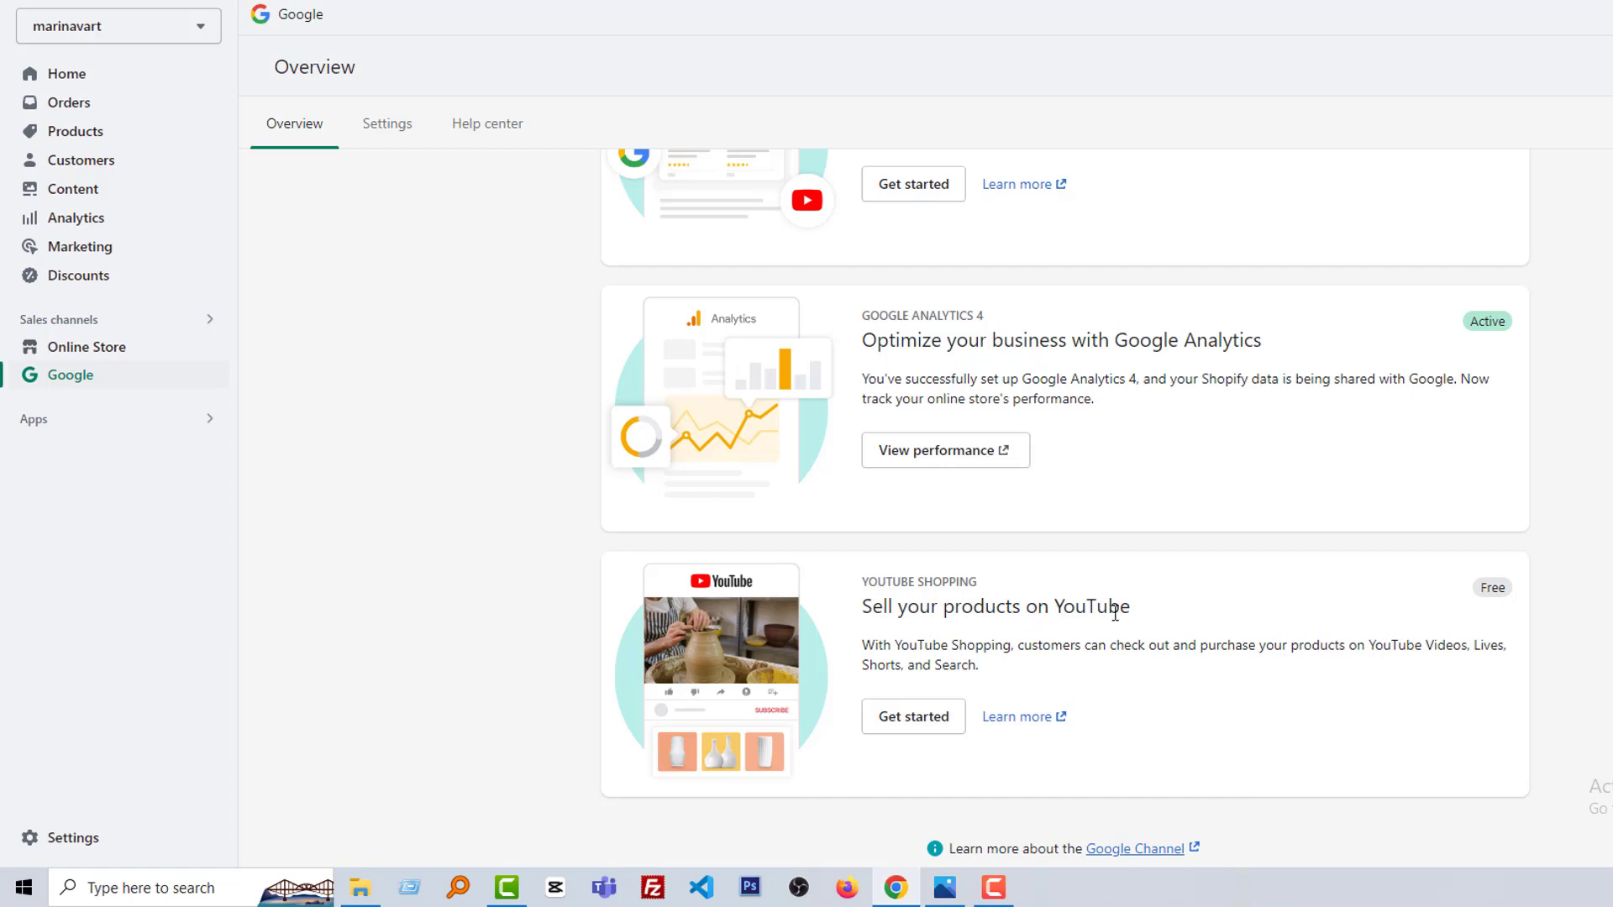
scroll(899, 693, "down", 1)
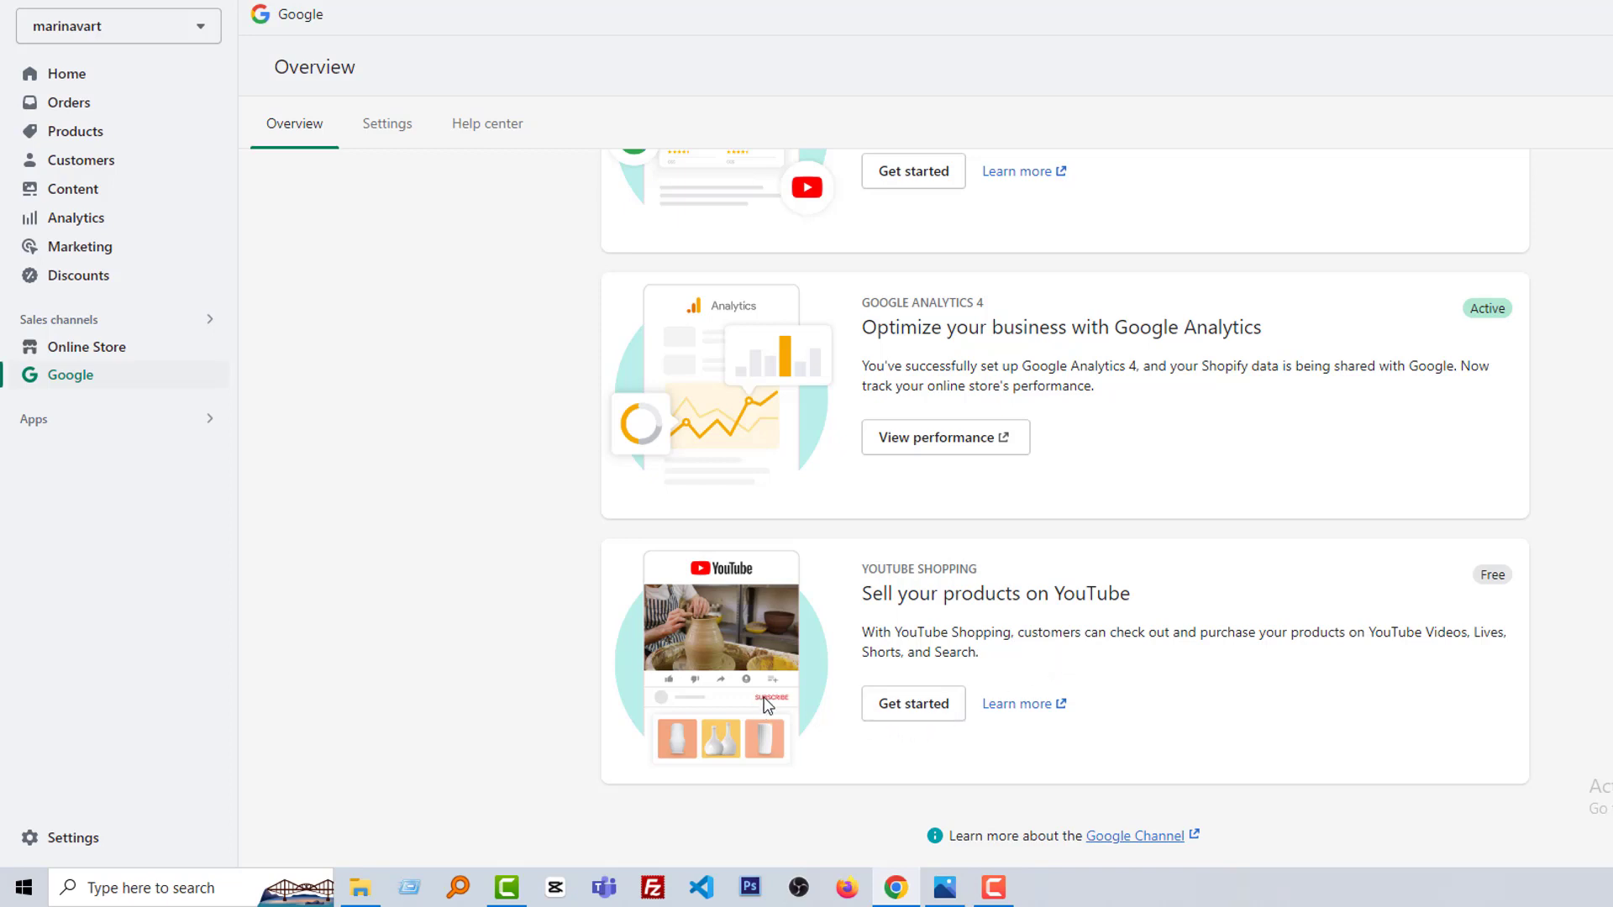
scroll(911, 706, "up", 7)
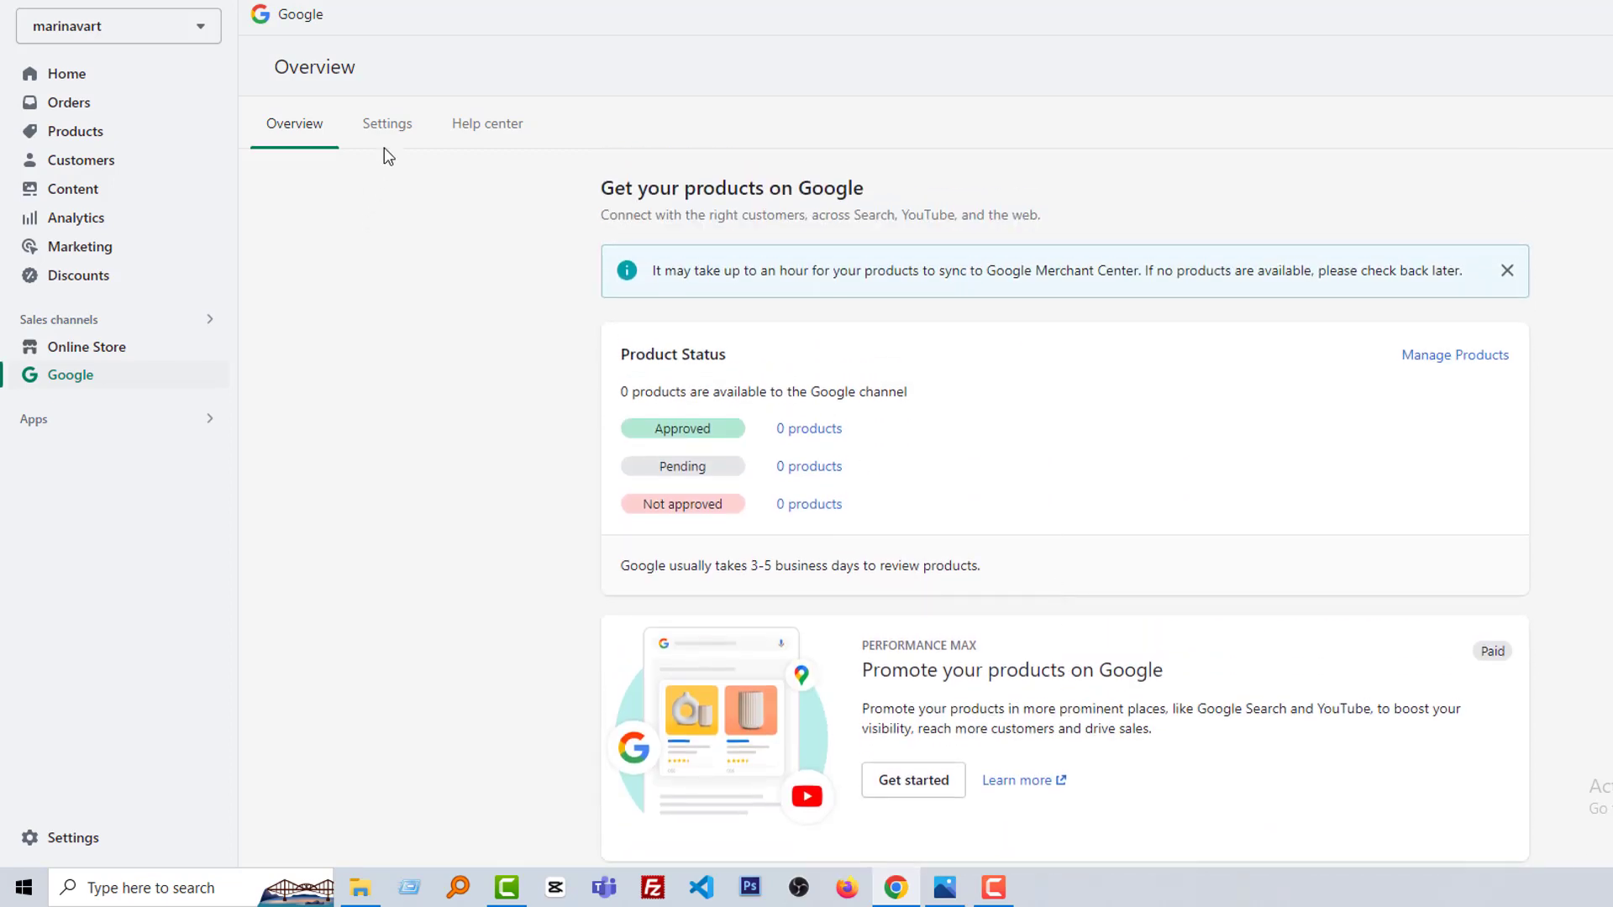
left_click(400, 133)
scroll(482, 420, "down", 3)
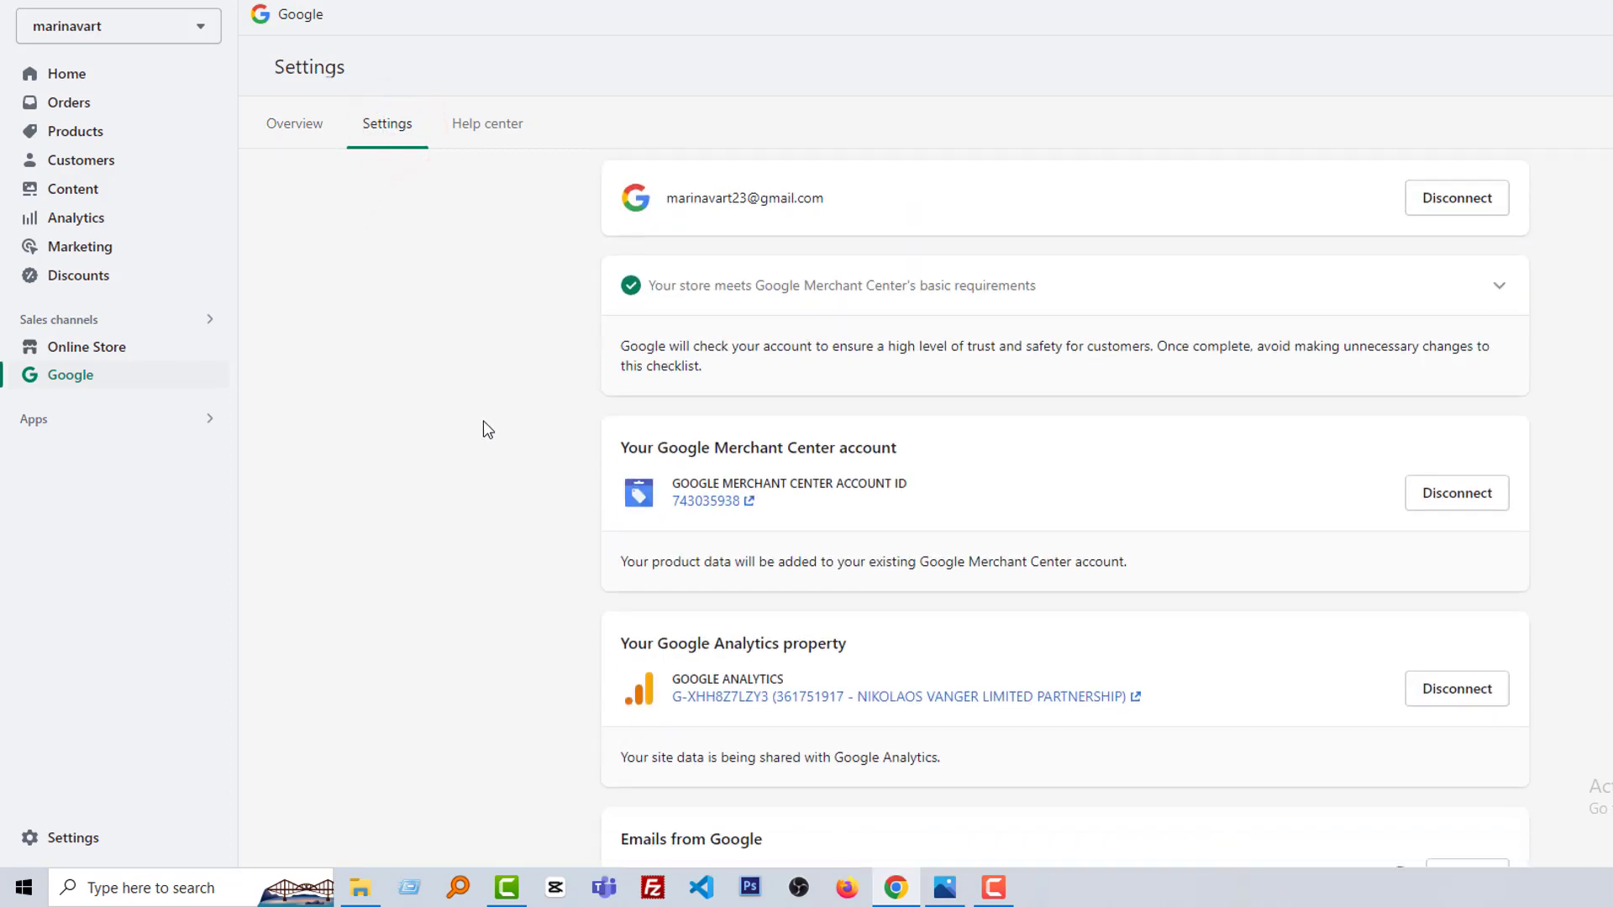
scroll(487, 428, "down", 3)
scroll(487, 428, "up", 6)
left_click(490, 120)
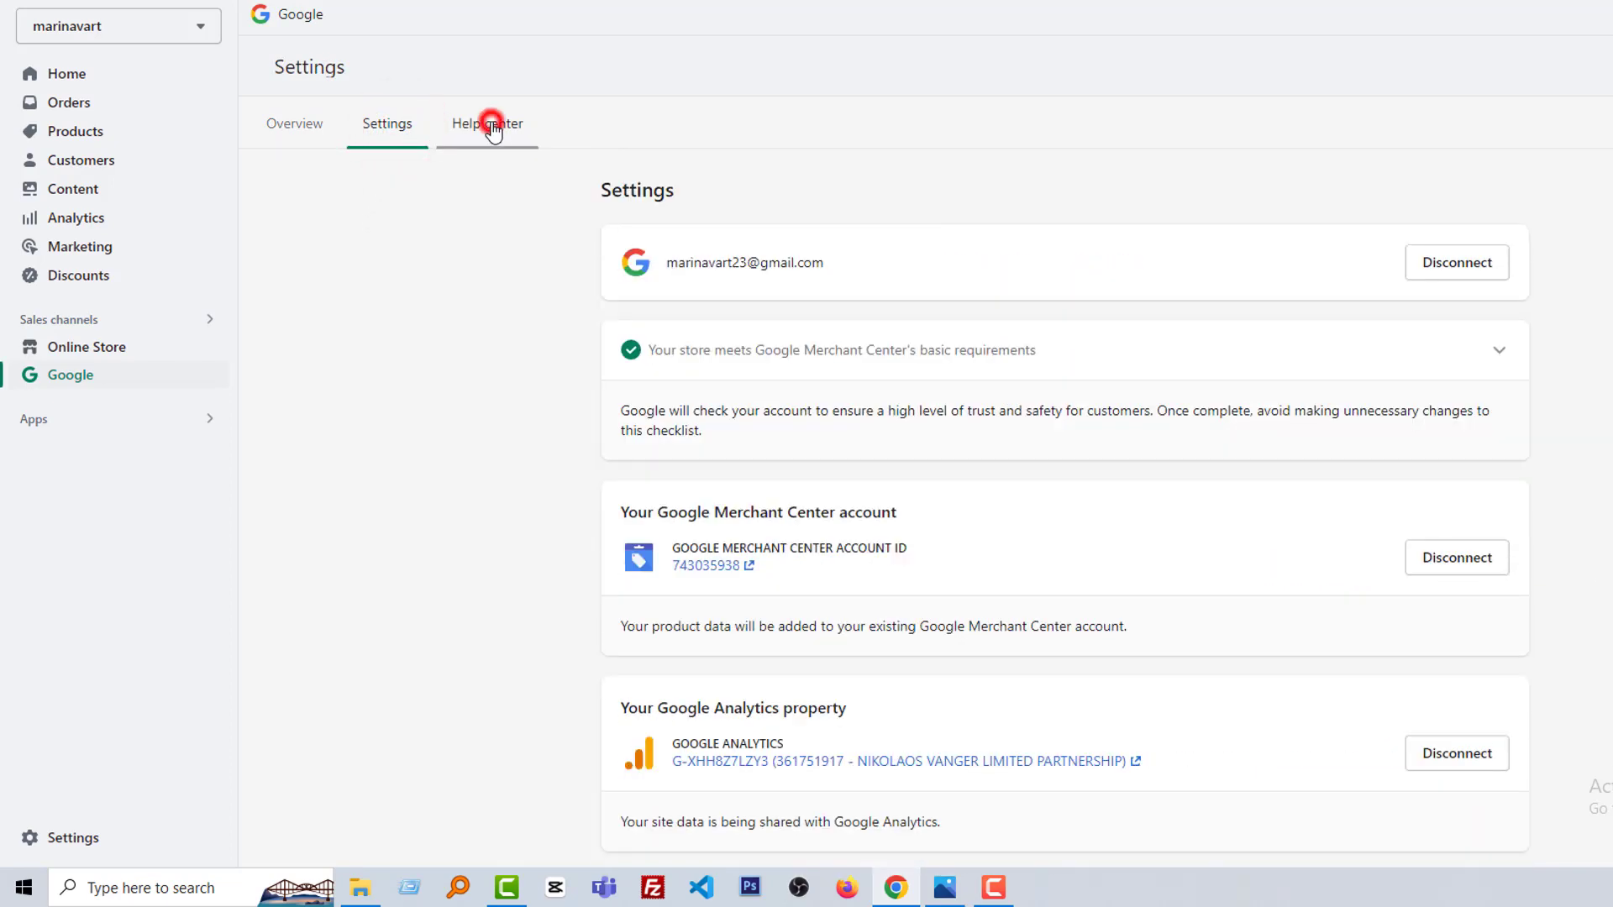
left_click(294, 124)
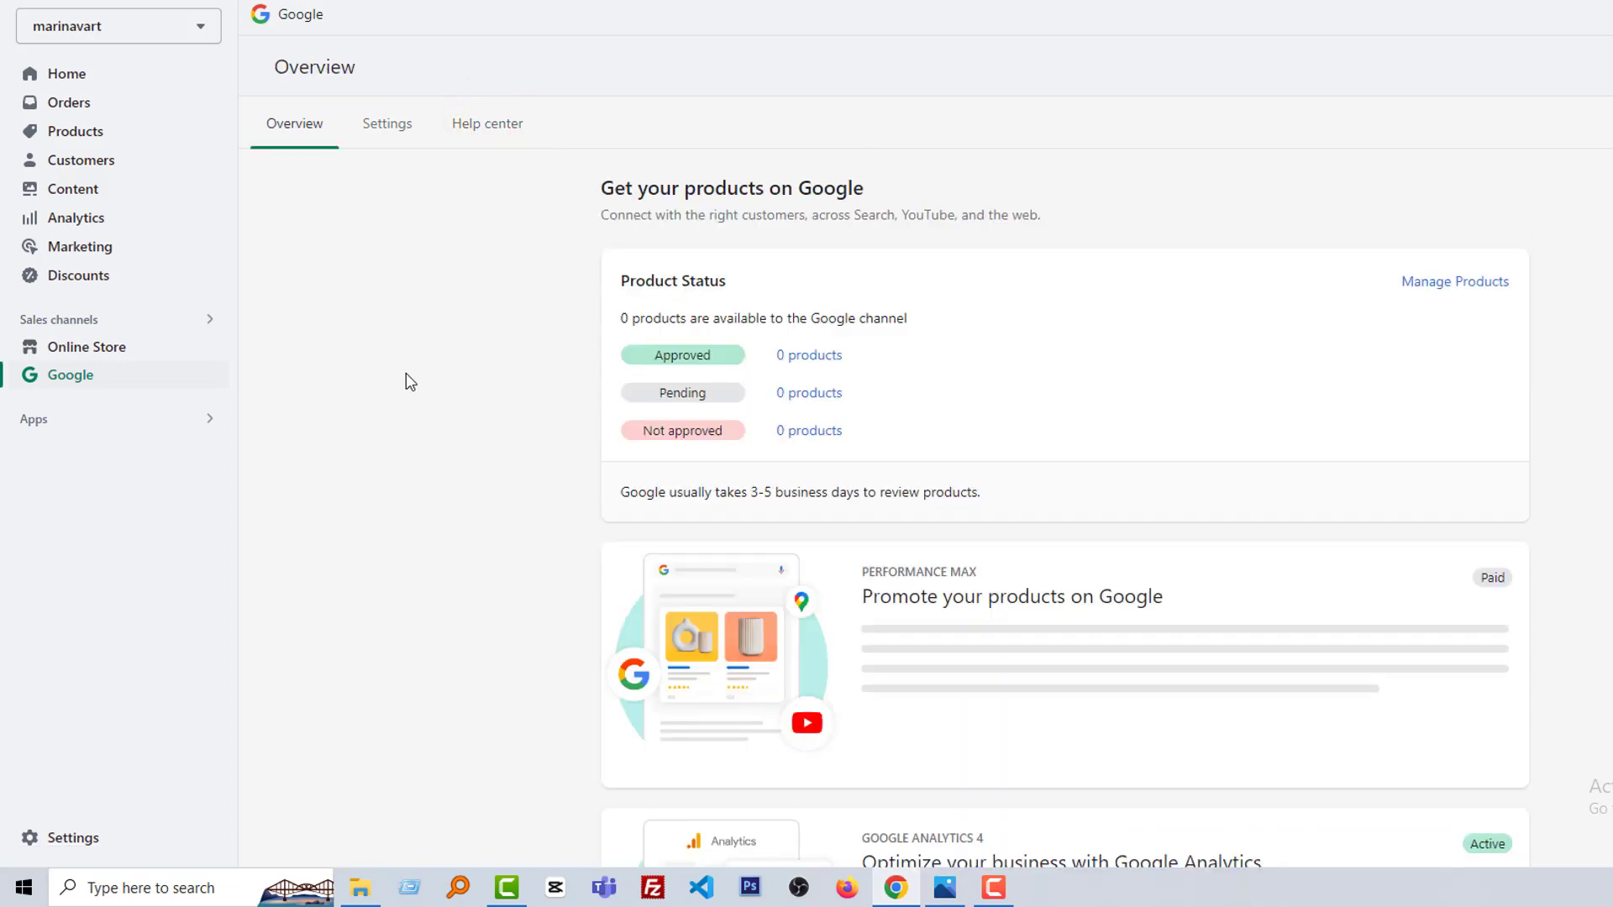